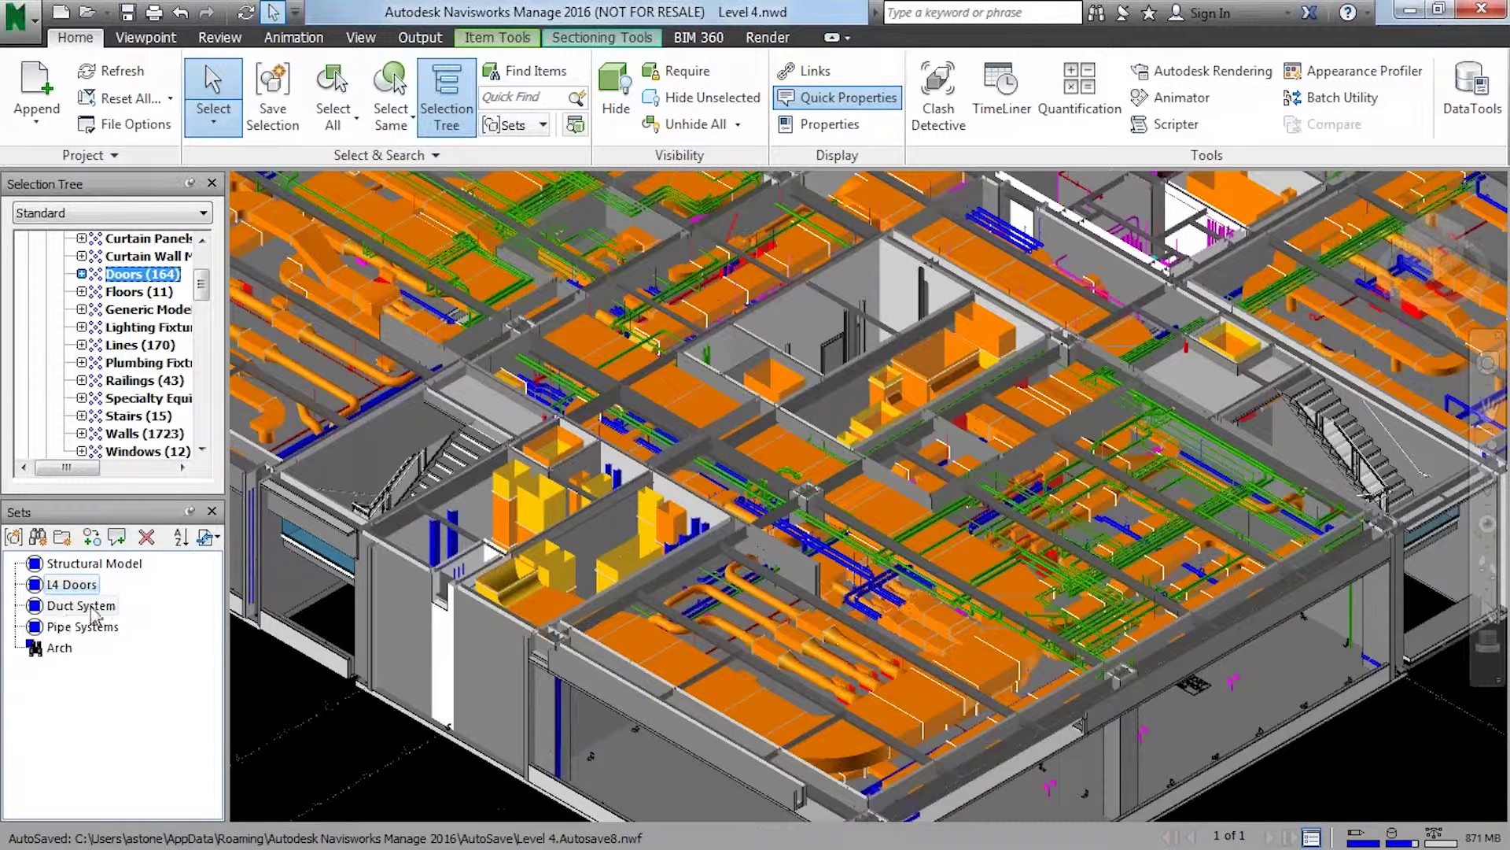
Examine which model files the Duct System and Pipe Systems sets select, and clear the selection
{"action": "left_click", "coordinate": [81, 606]}
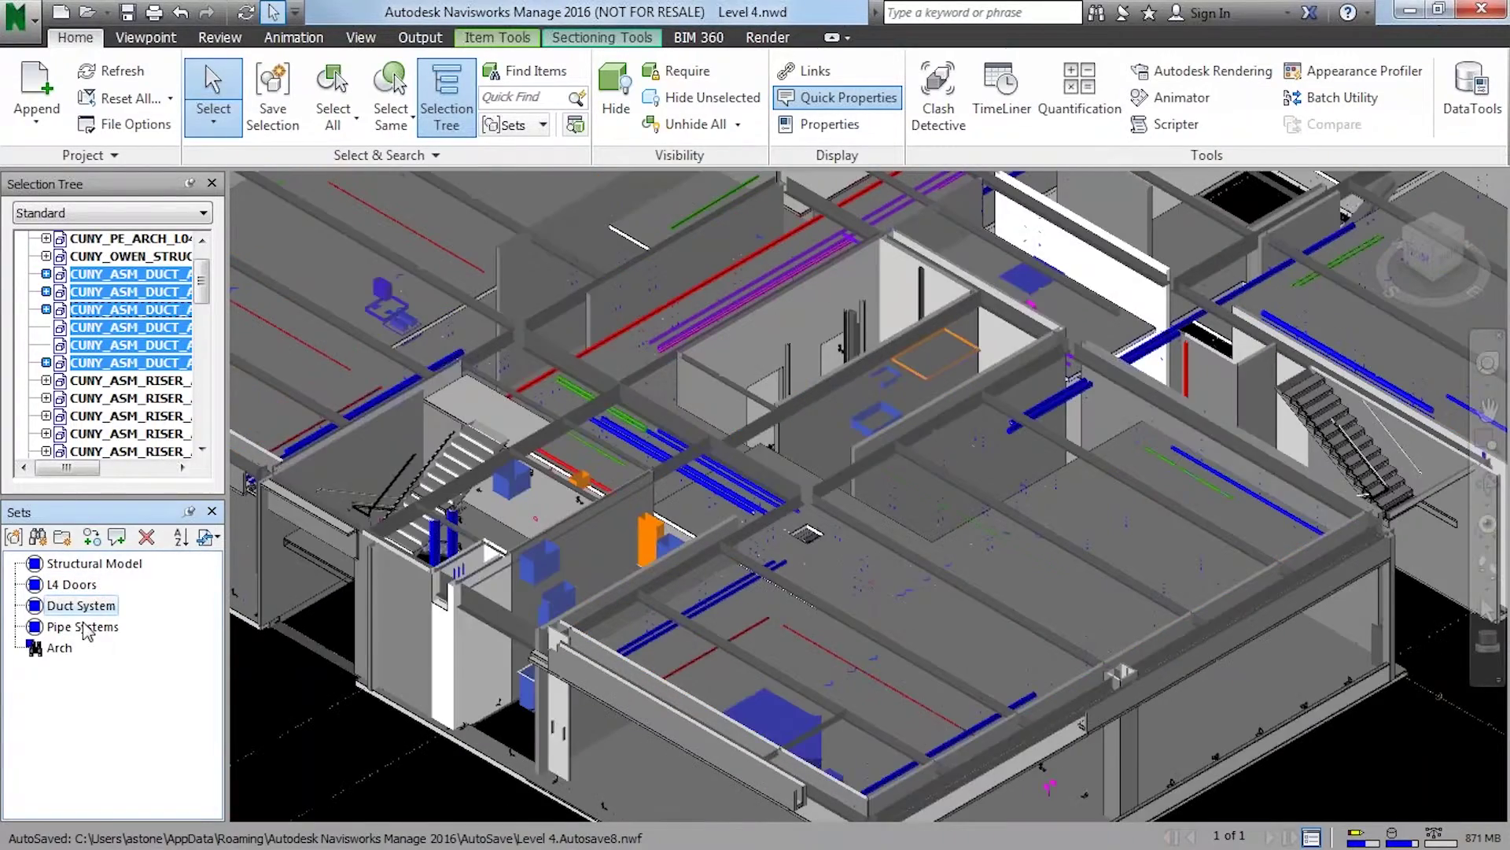
{"action": "left_click", "coordinate": [83, 626]}
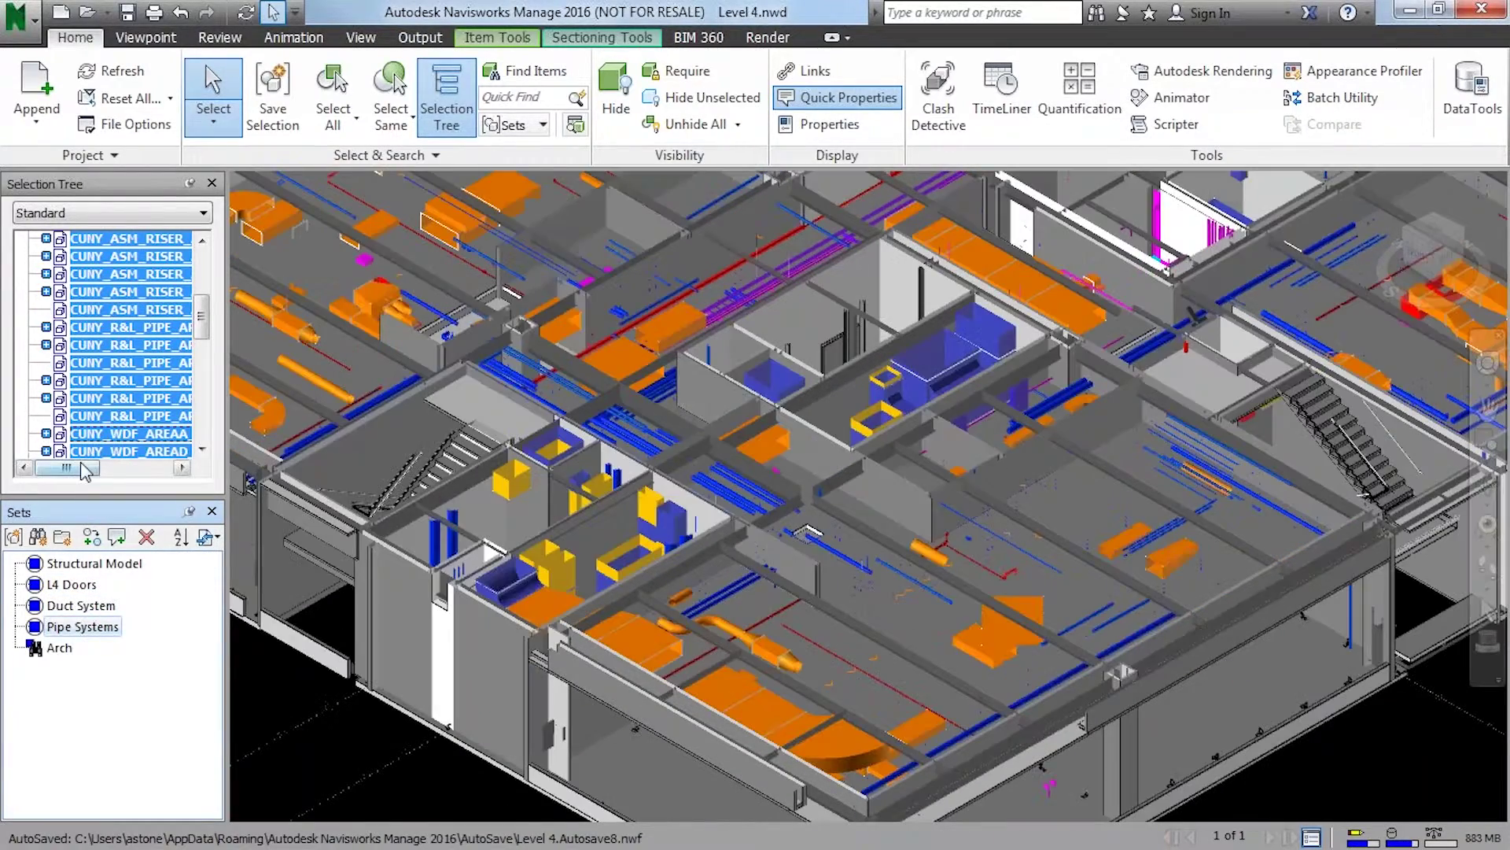
{"action": "left_click_drag", "start_coordinate": [85, 471], "coordinate": [136, 470]}
{"action": "left_click", "coordinate": [248, 685]}
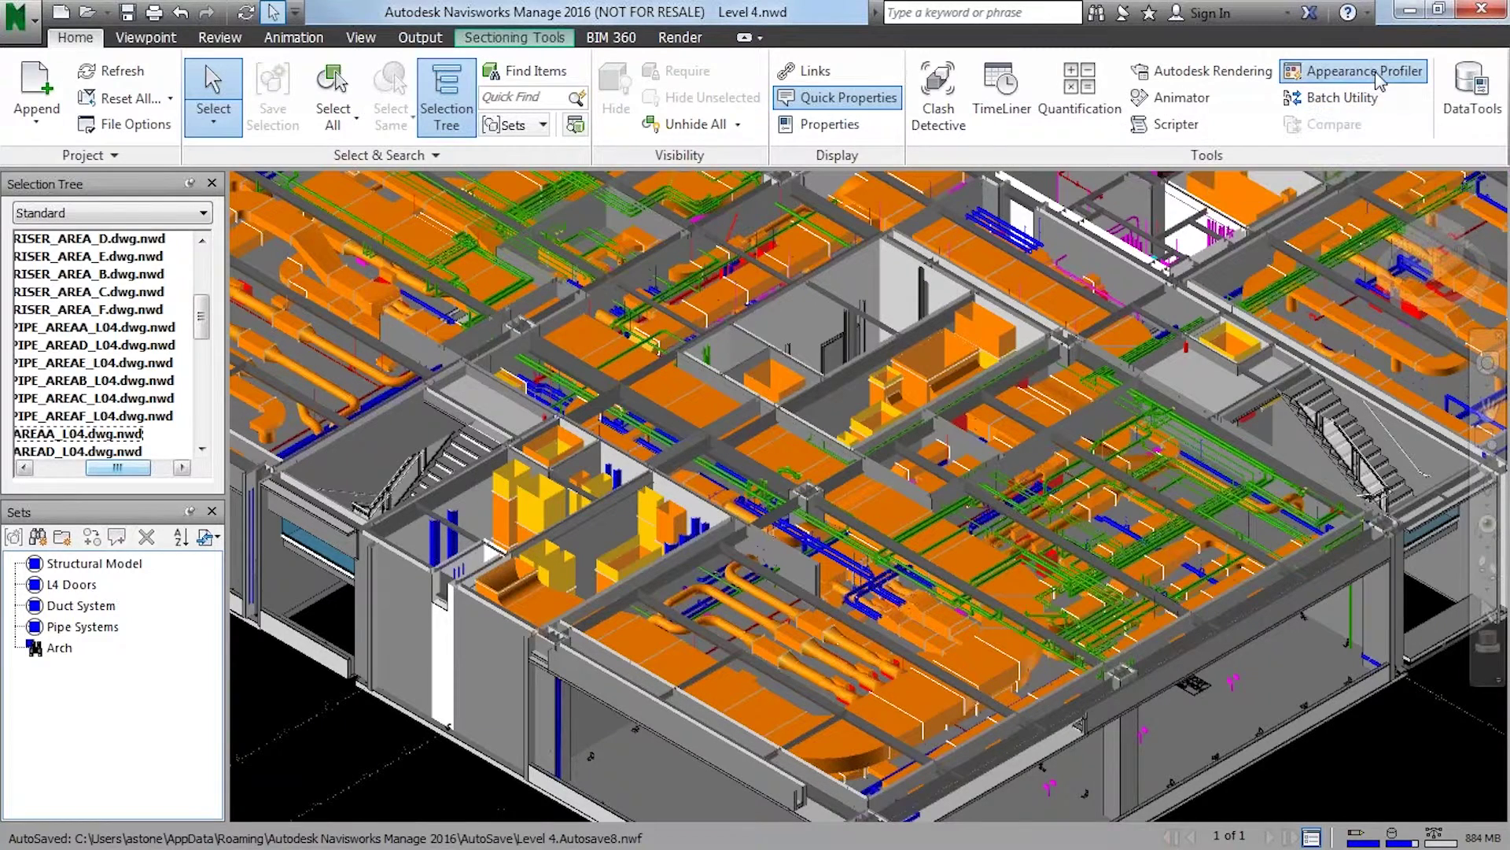
Open the Appearance Profiler with its selectors listed by set, and reposition the dialog over the model
{"action": "left_click", "coordinate": [1376, 72]}
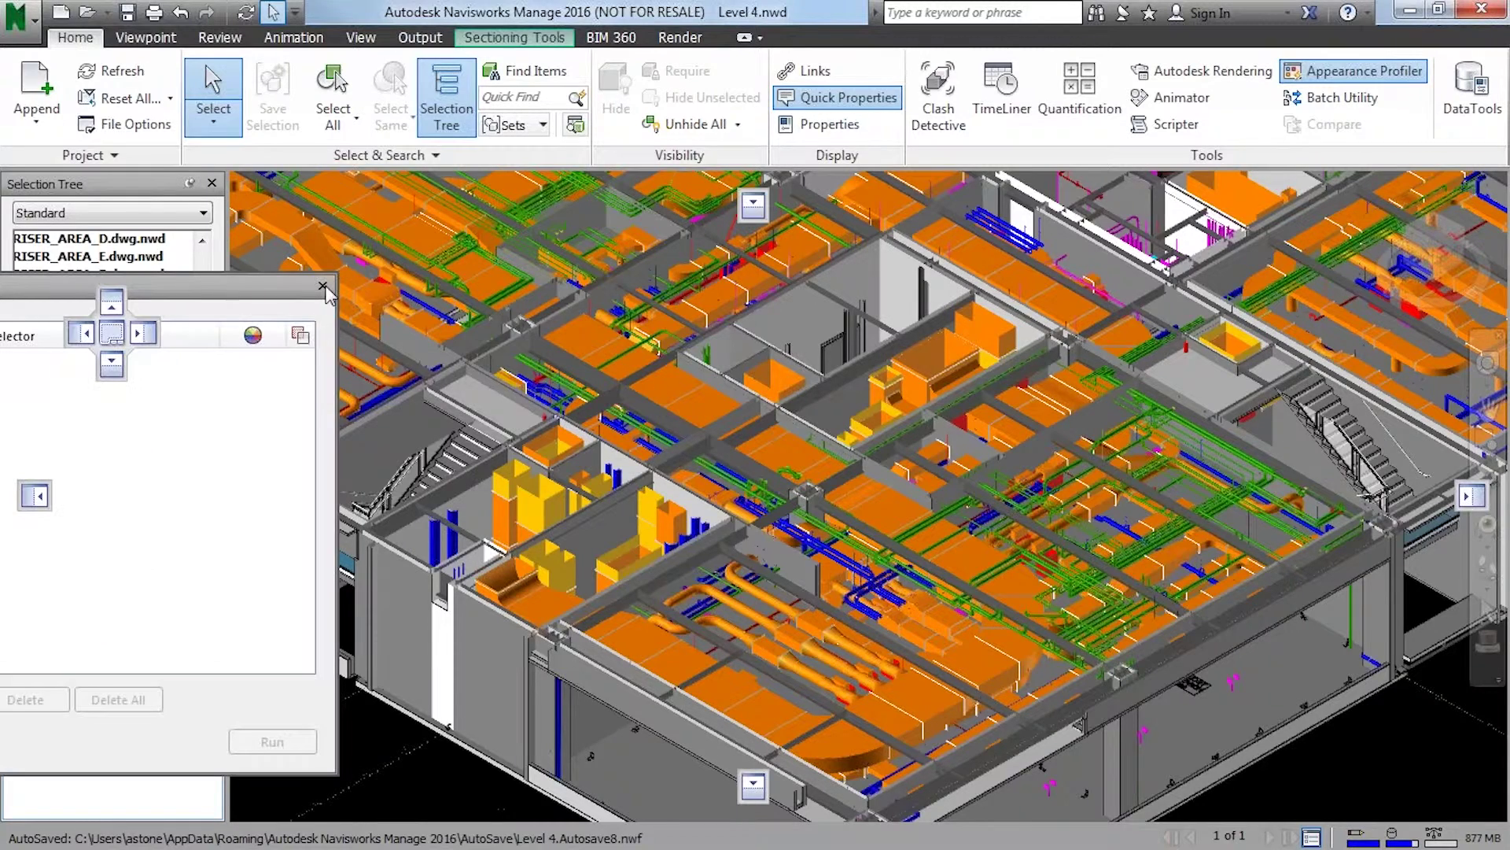
{"action": "left_click_drag", "start_coordinate": [740, 318], "coordinate": [1059, 221]}
{"action": "left_click", "coordinate": [484, 273]}
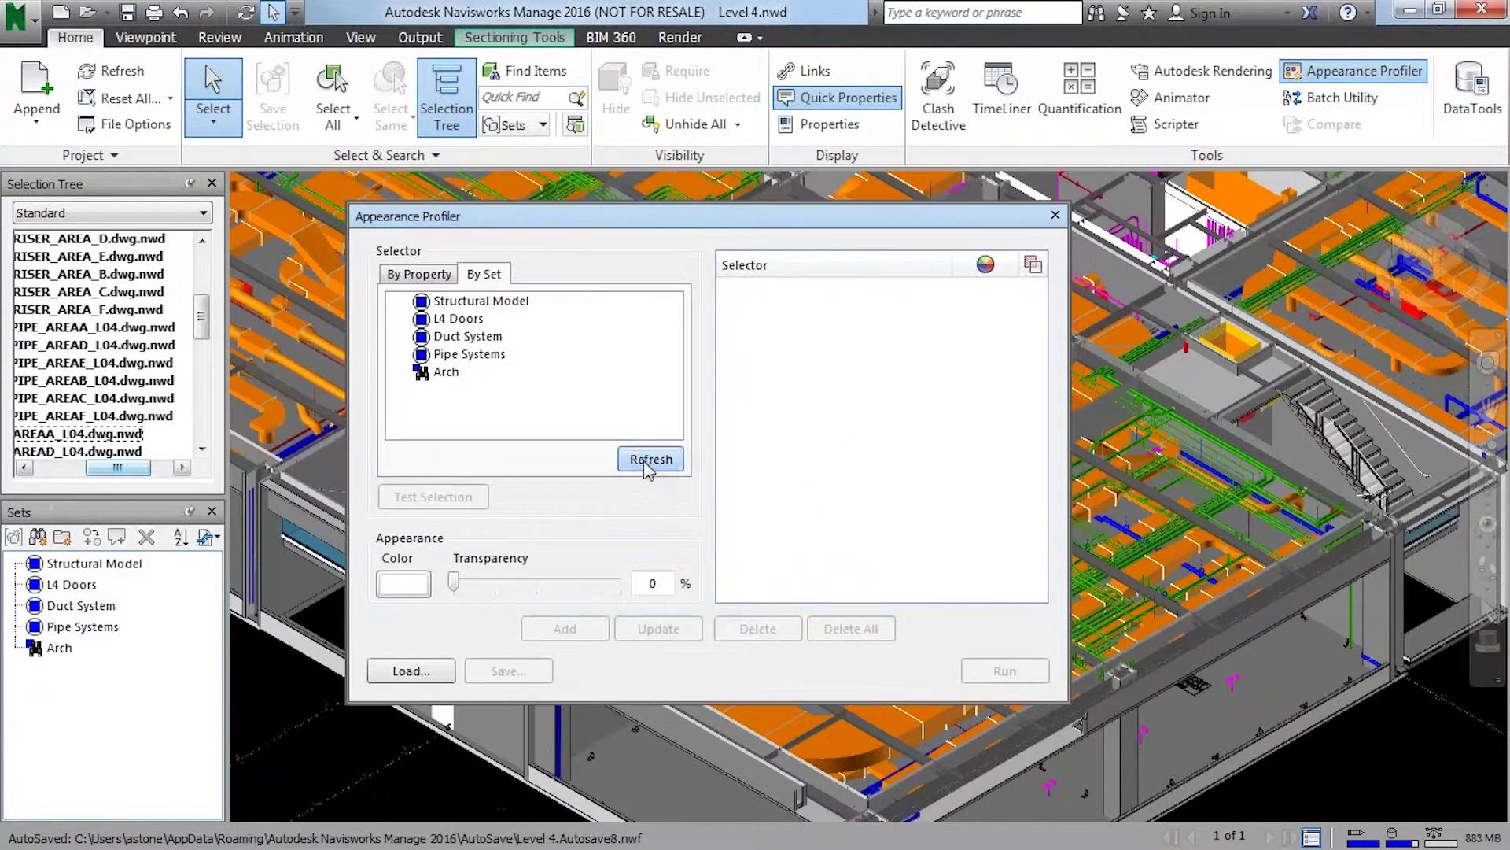
{"action": "left_click", "coordinate": [471, 300]}
{"action": "left_click_drag", "start_coordinate": [650, 211], "coordinate": [682, 125]}
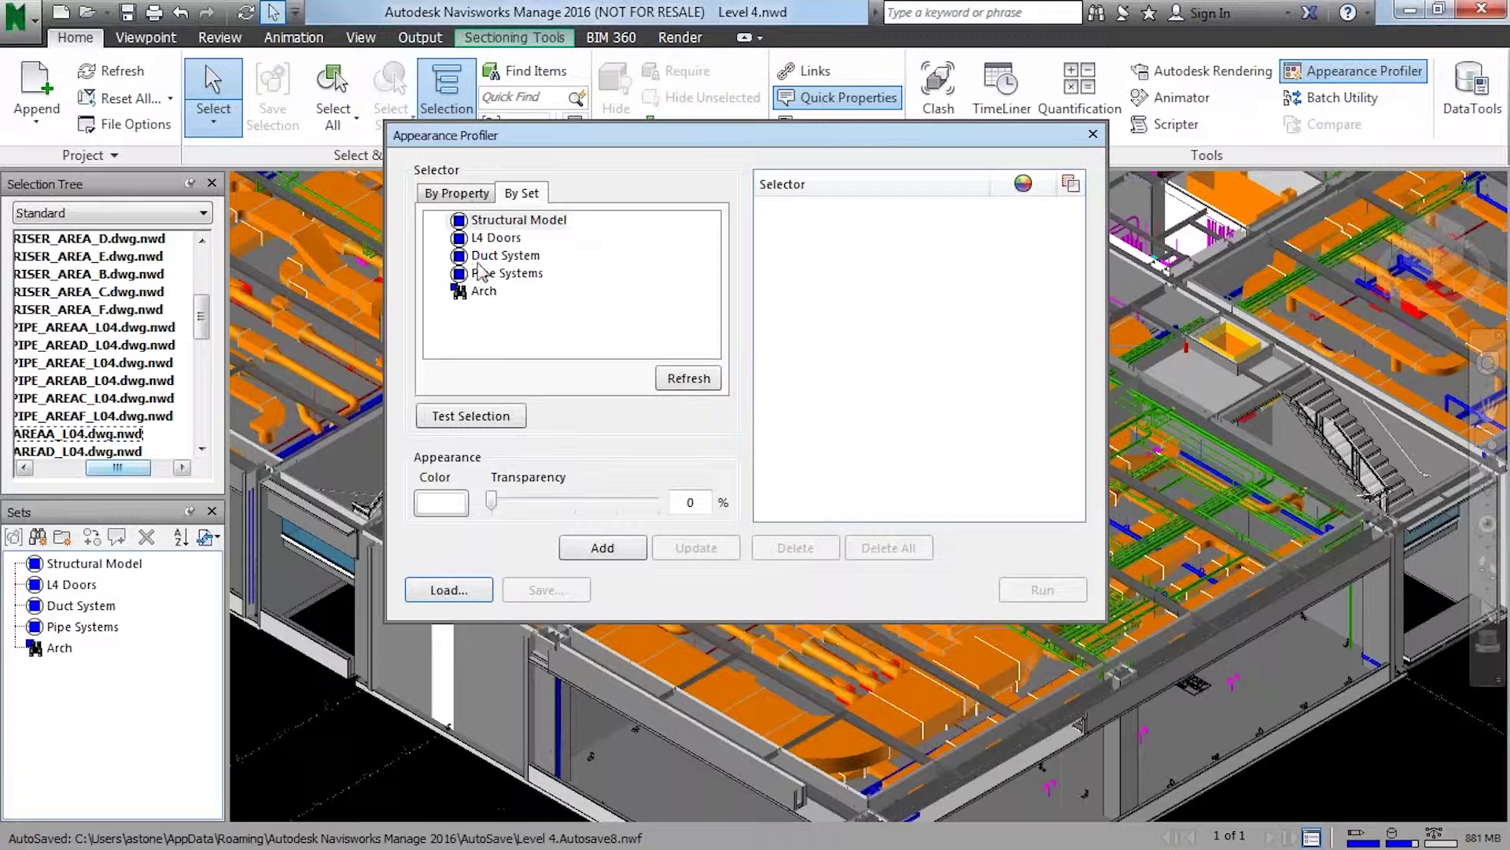
Add the Structural Model set to the appearance profile with a custom dark grey of RGB 92, 92, 92
{"action": "left_click", "coordinate": [515, 220]}
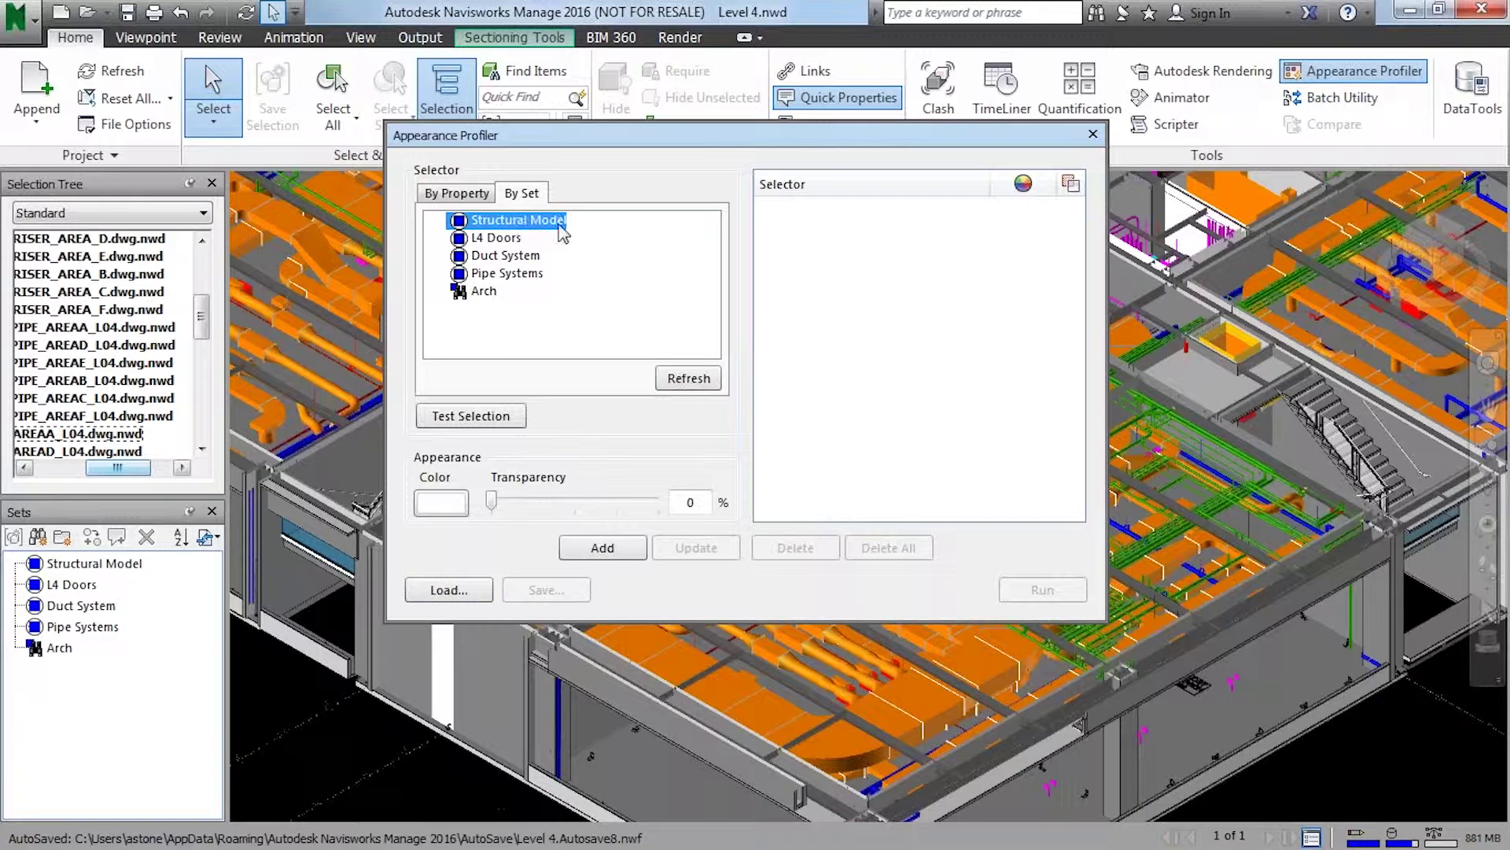
{"action": "left_click", "coordinate": [441, 502]}
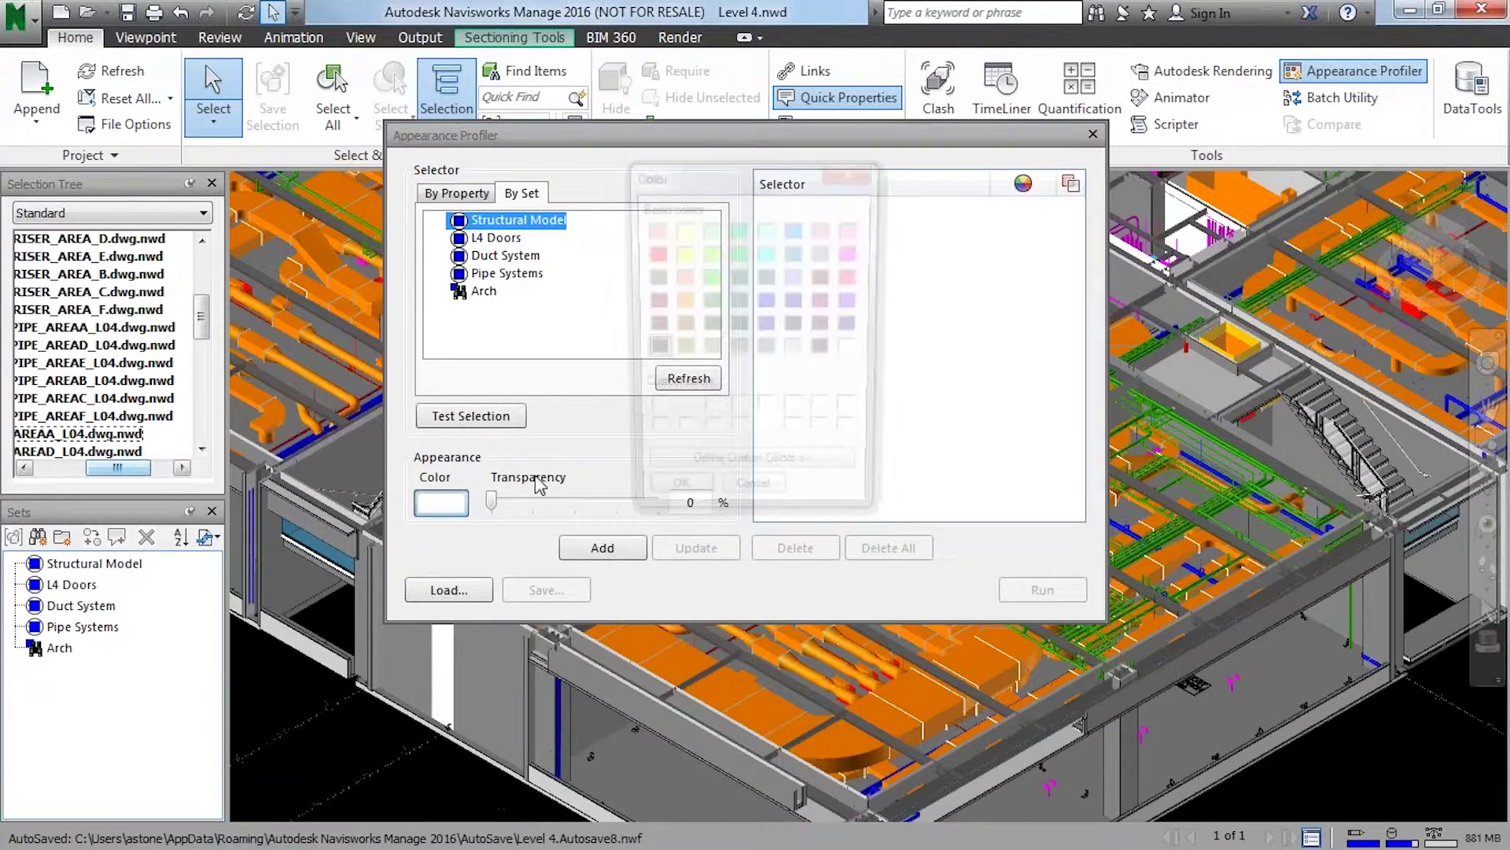
{"action": "left_click", "coordinate": [738, 350]}
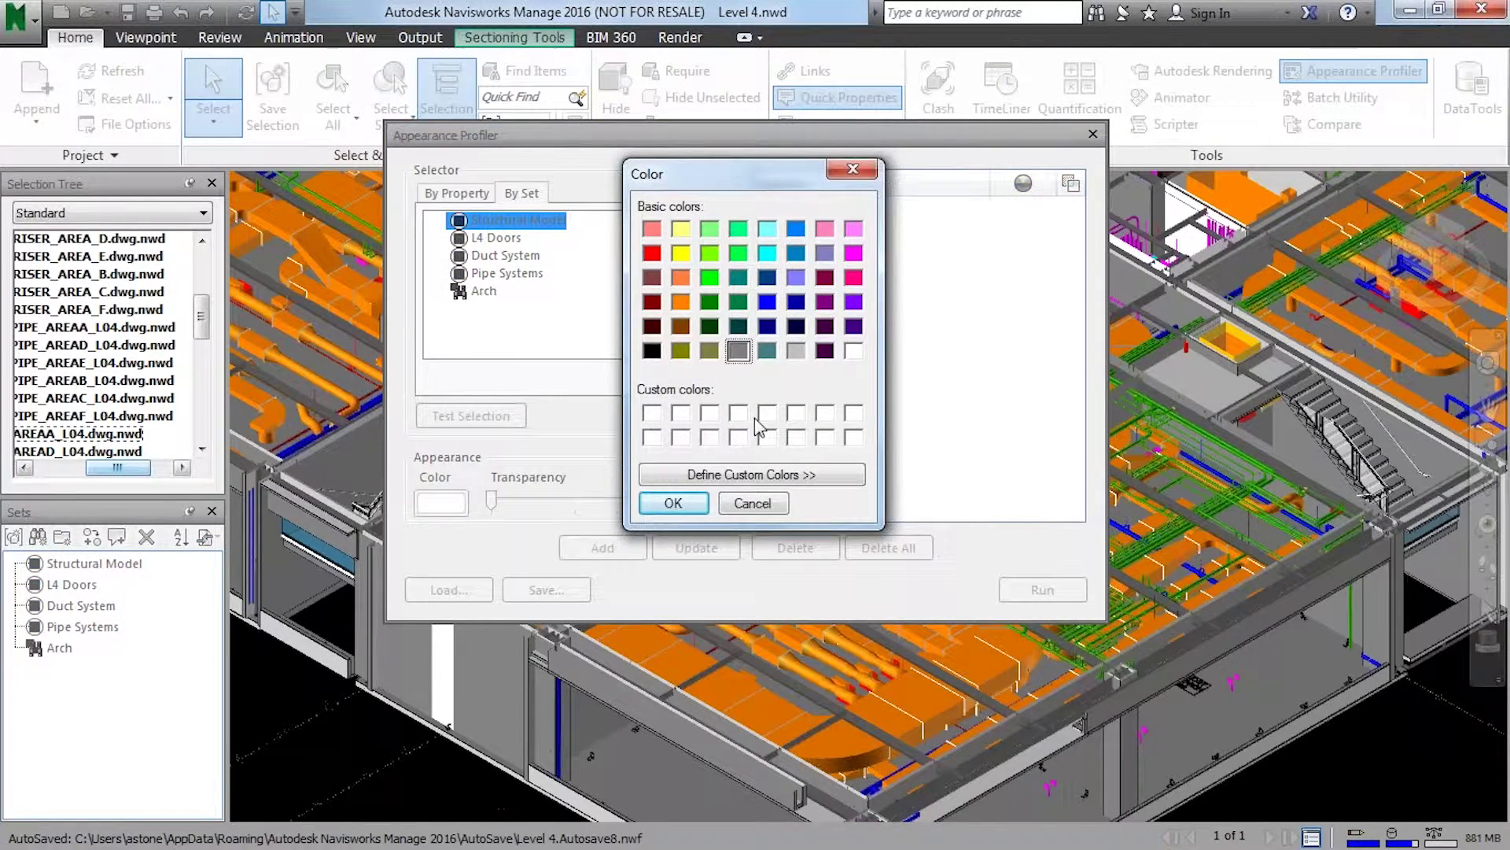
{"action": "left_click", "coordinate": [769, 475]}
{"action": "left_click", "coordinate": [1101, 333]}
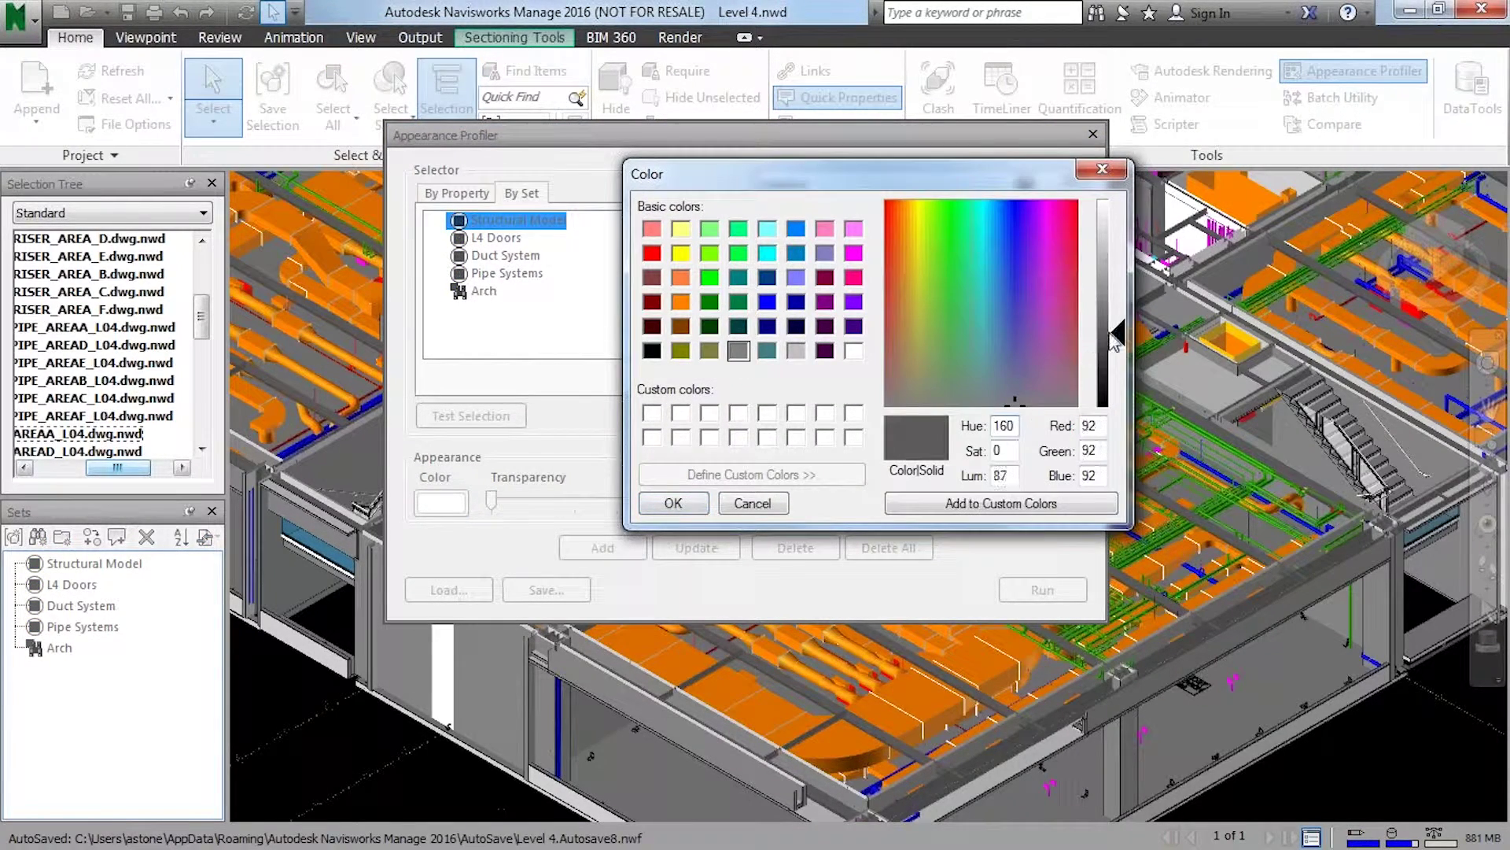
{"action": "left_click", "coordinate": [689, 508]}
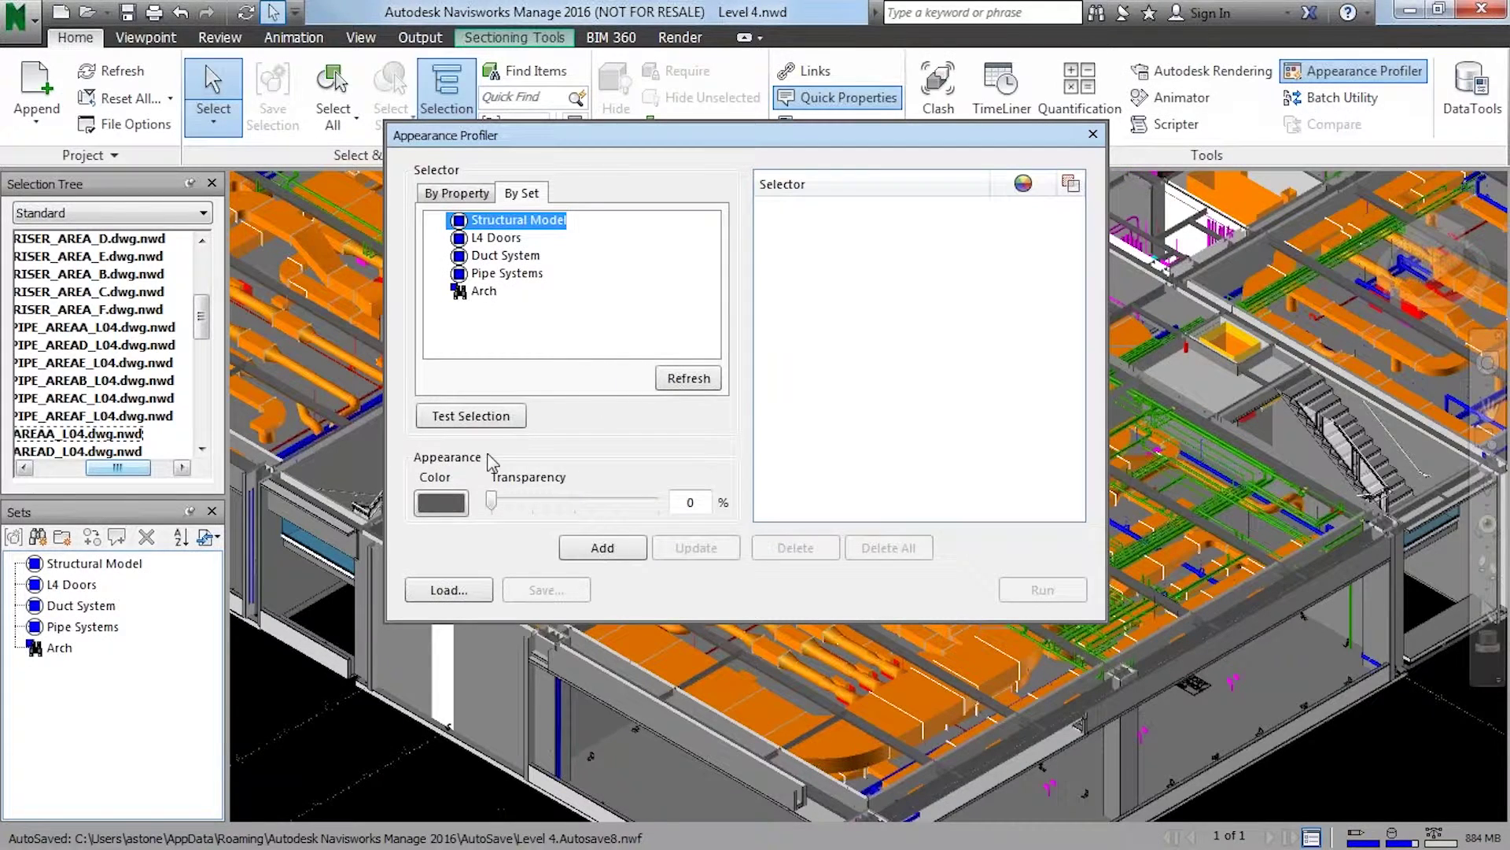
{"action": "left_click", "coordinate": [591, 550]}
Add the Duct System set to the appearance profile with a bright blue colour
{"action": "left_click", "coordinate": [483, 241]}
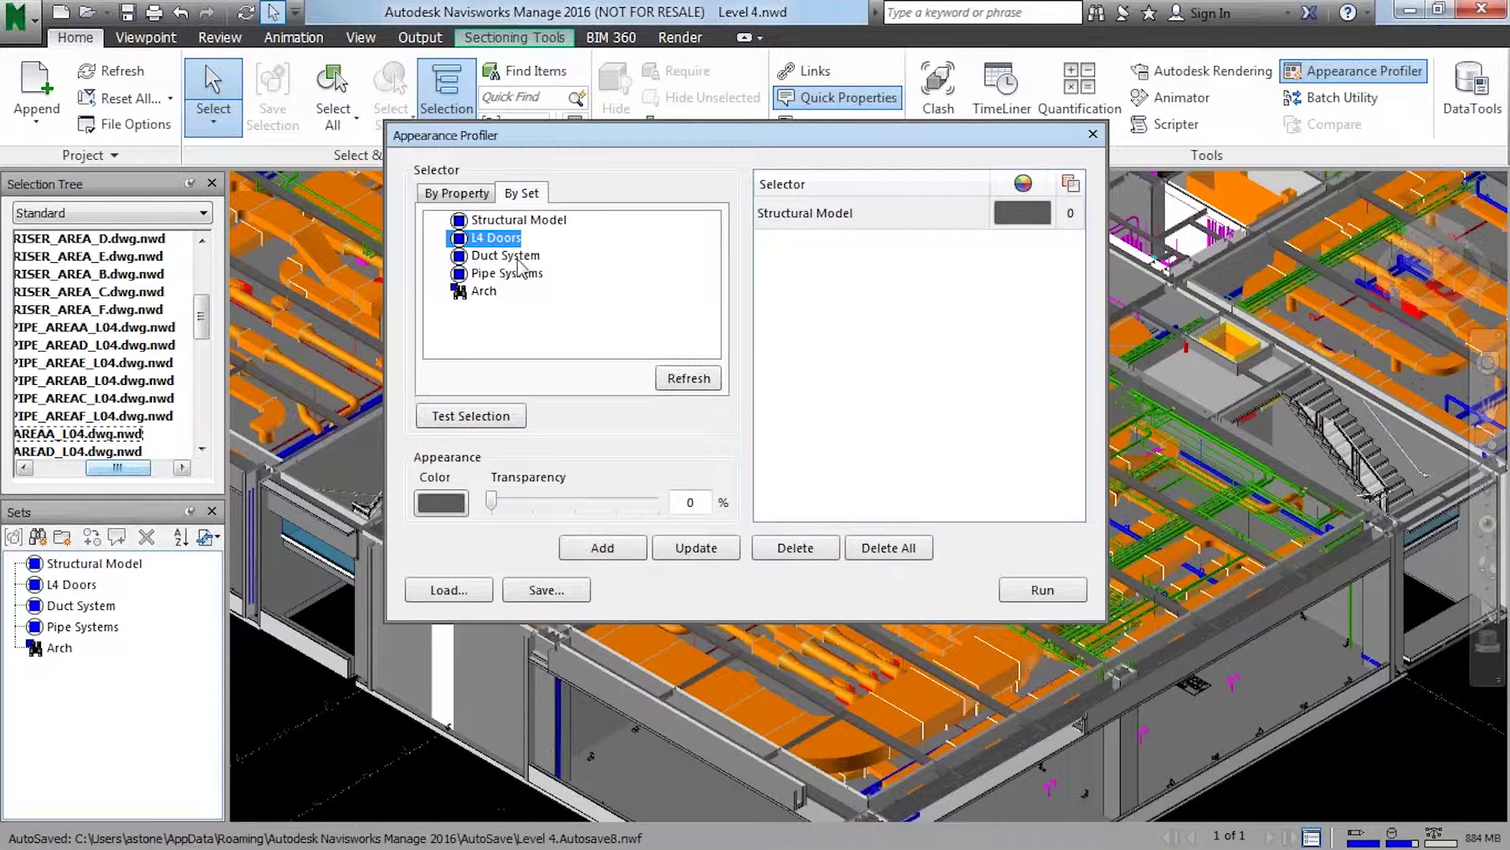
{"action": "left_click", "coordinate": [513, 256]}
{"action": "left_click", "coordinate": [457, 503]}
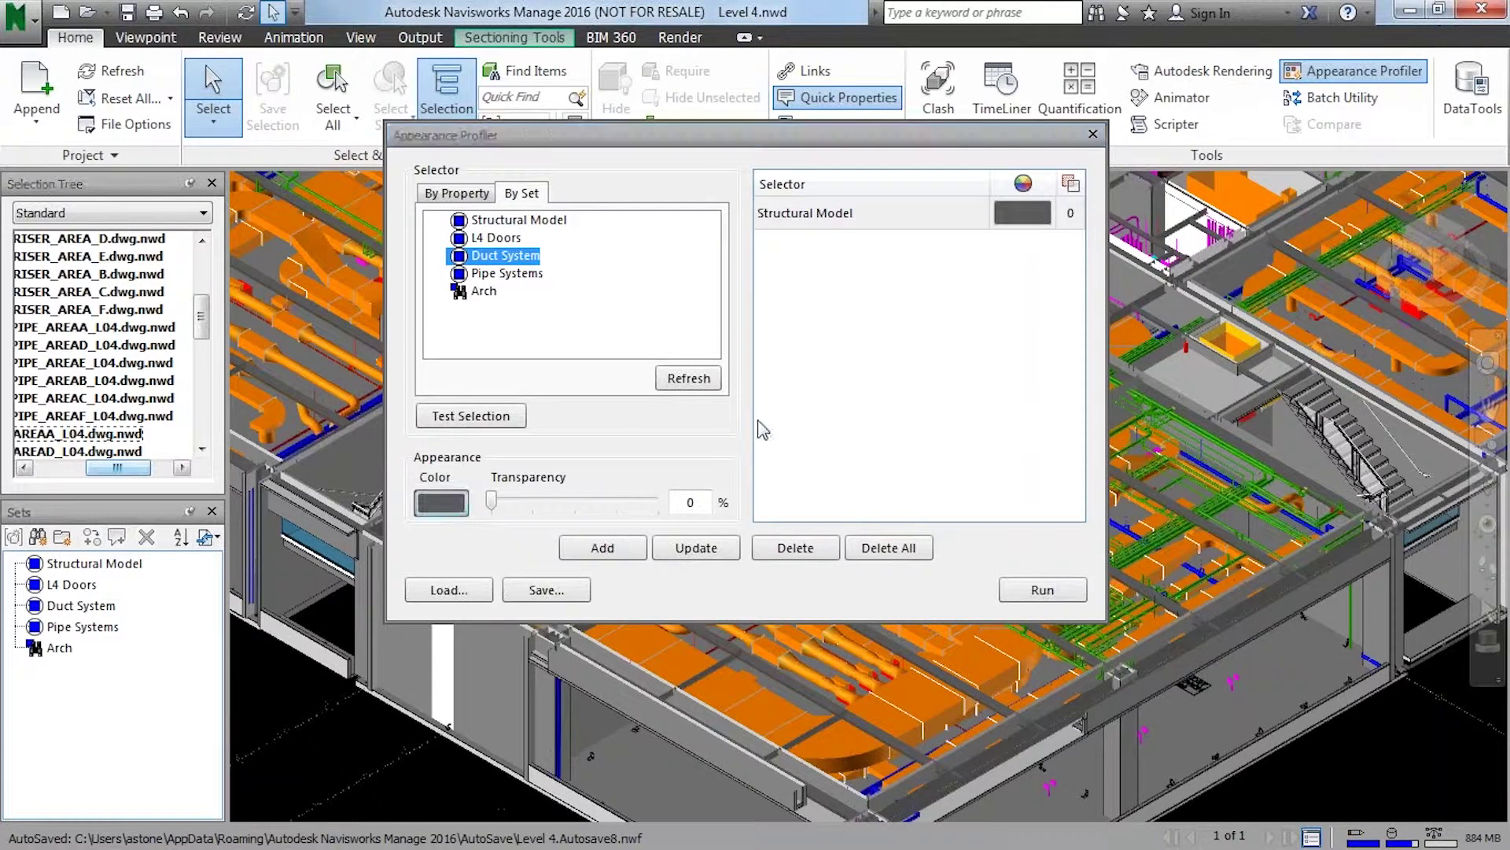
{"action": "left_click", "coordinate": [796, 228]}
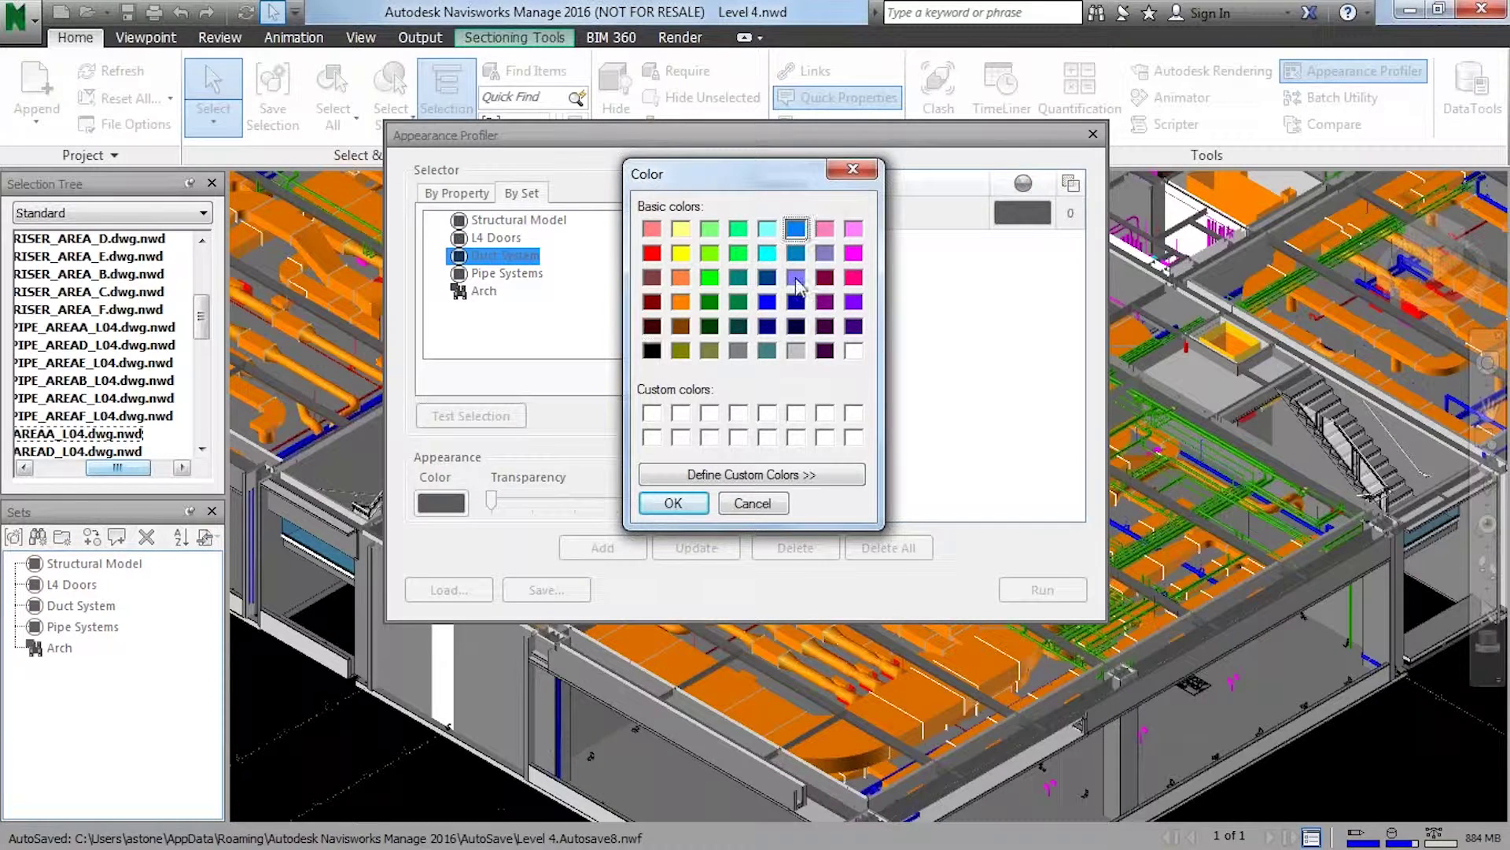
{"action": "left_click", "coordinate": [674, 504]}
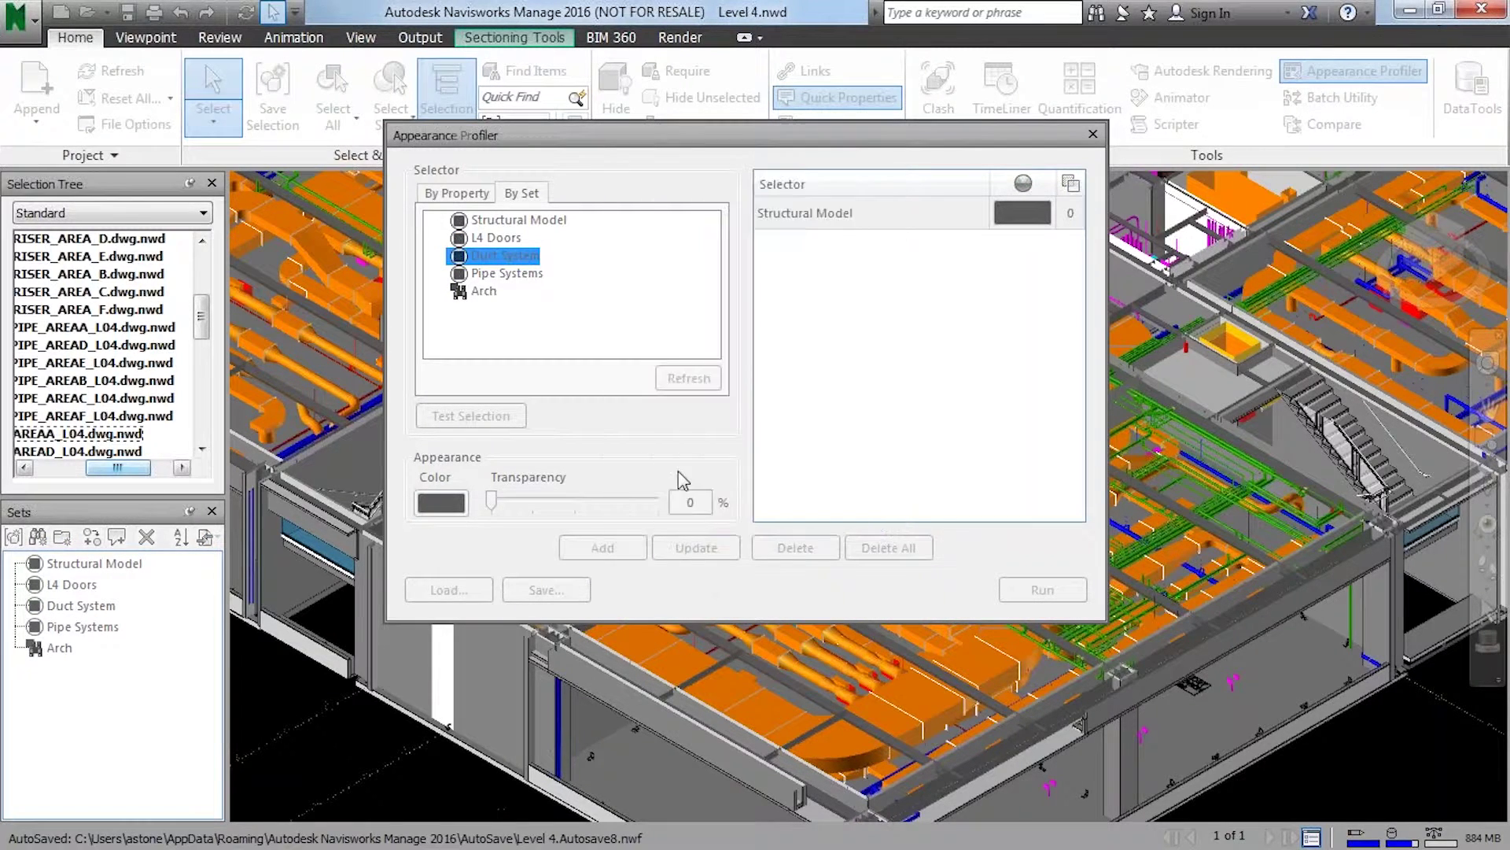
{"action": "left_click", "coordinate": [602, 548]}
Add the Pipe Systems set to the appearance profile with a light cyan colour
{"action": "left_click", "coordinate": [520, 274]}
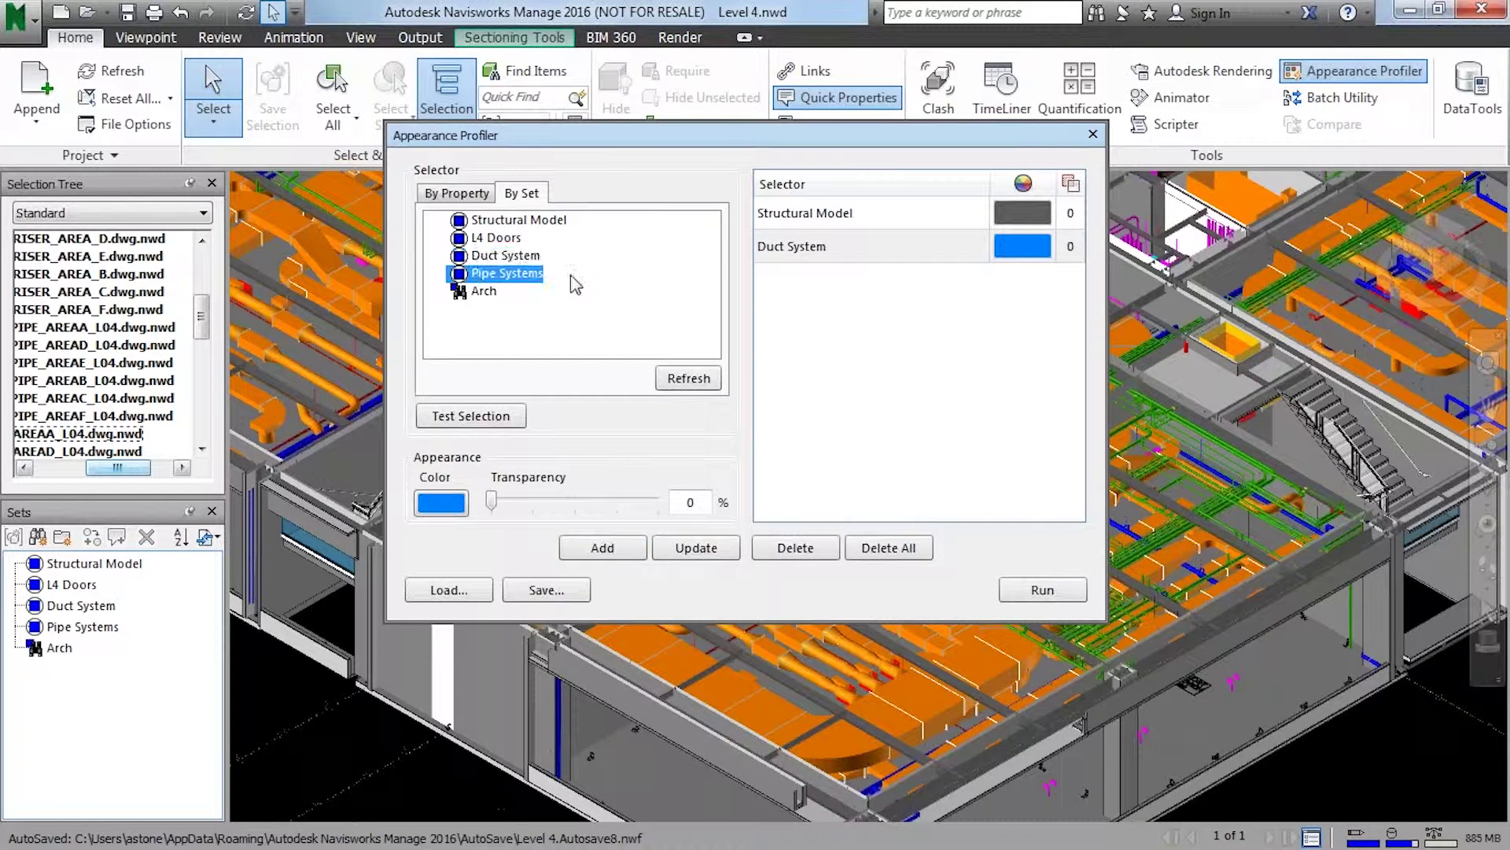
{"action": "left_click", "coordinate": [436, 501]}
{"action": "left_click", "coordinate": [767, 229]}
{"action": "left_click", "coordinate": [693, 508]}
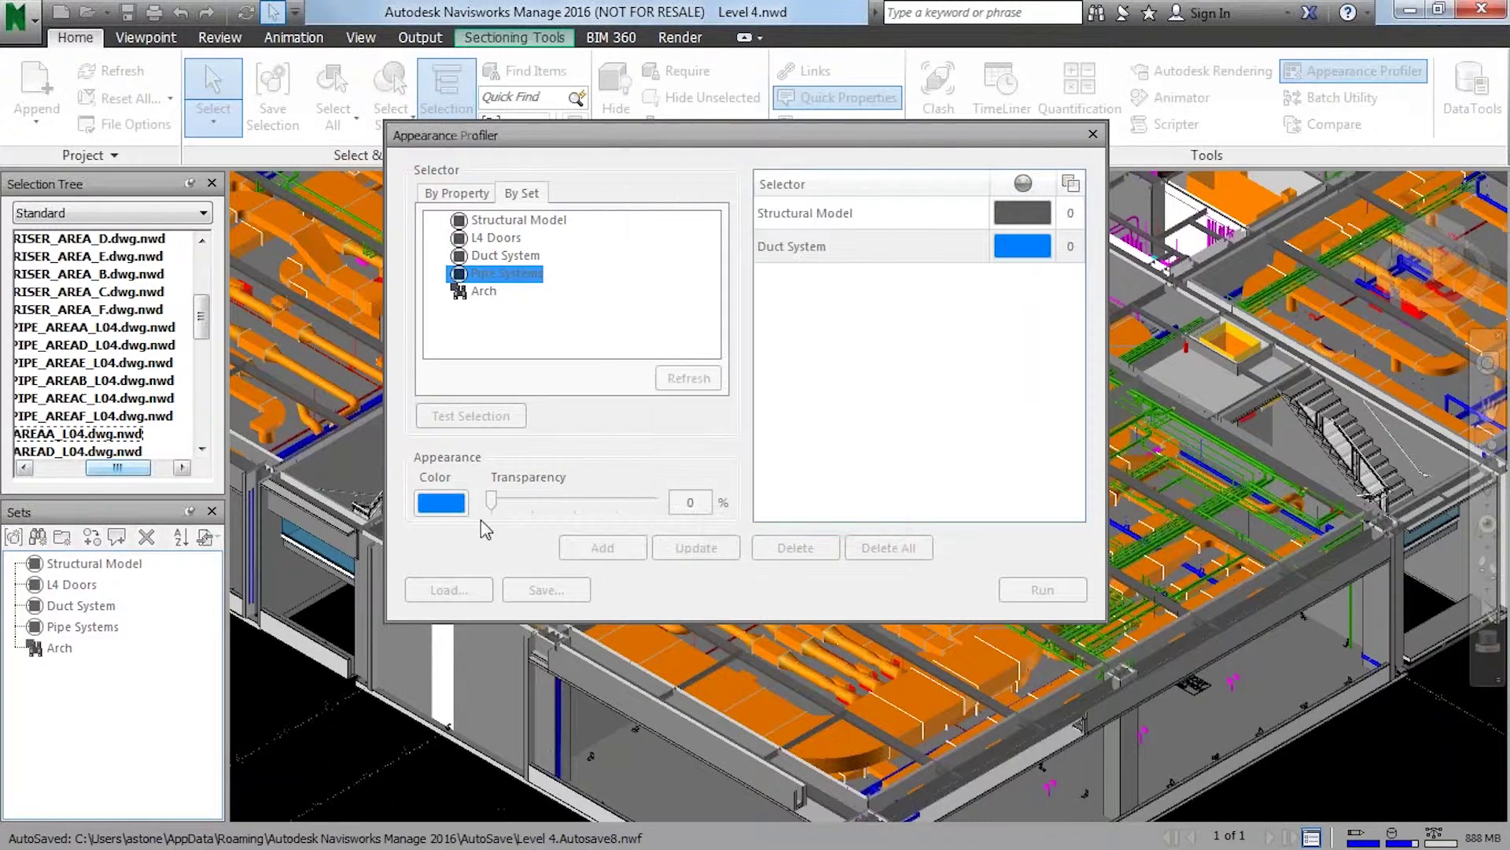
{"action": "left_click", "coordinate": [616, 549]}
Add the Arch set to the appearance profile with a medium grey colour and 60% transparency
{"action": "left_click", "coordinate": [494, 293]}
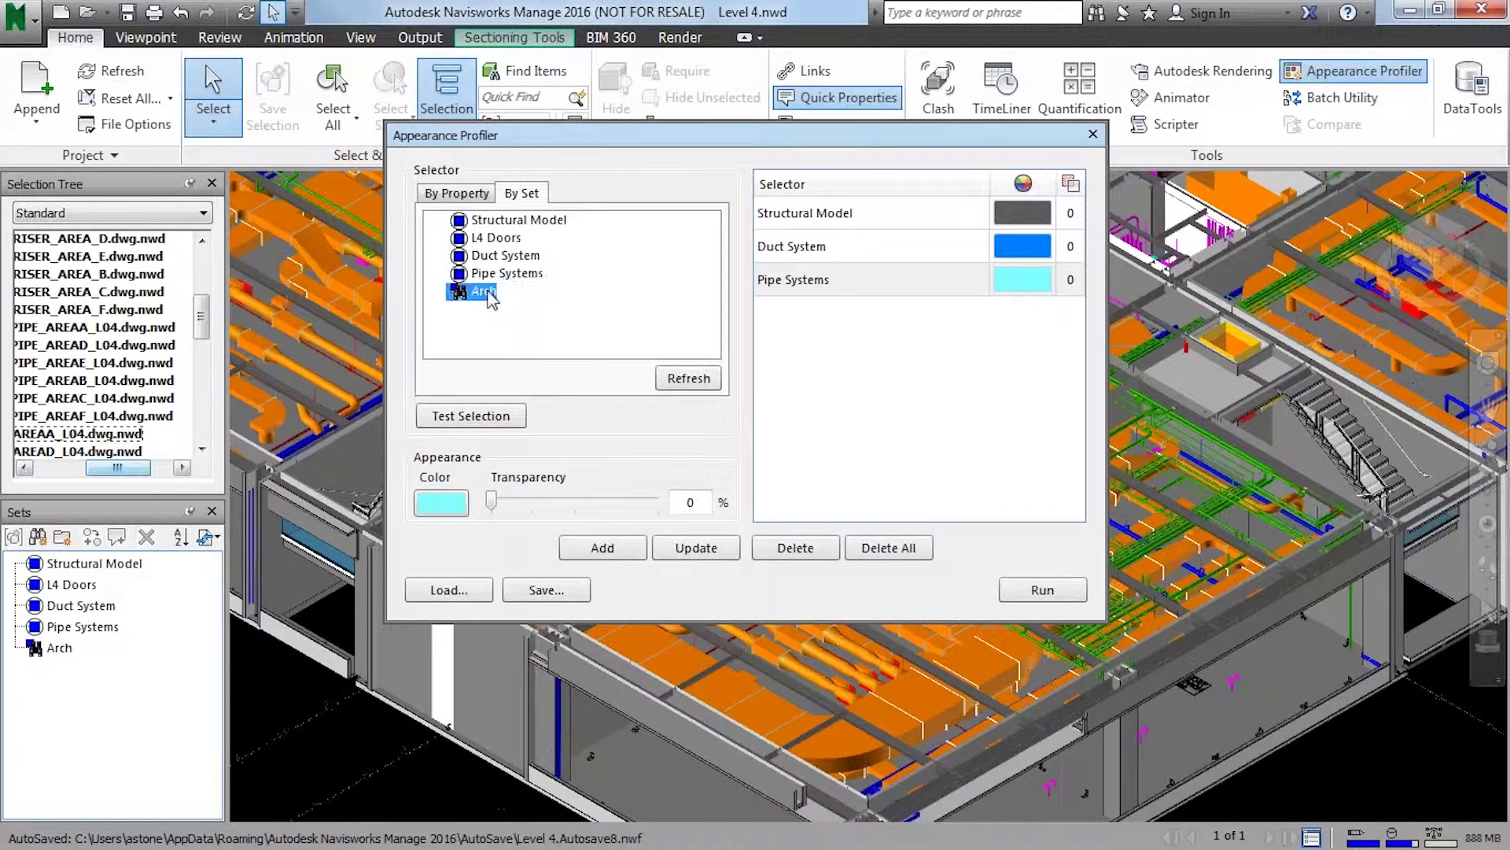
{"action": "left_click", "coordinate": [440, 503]}
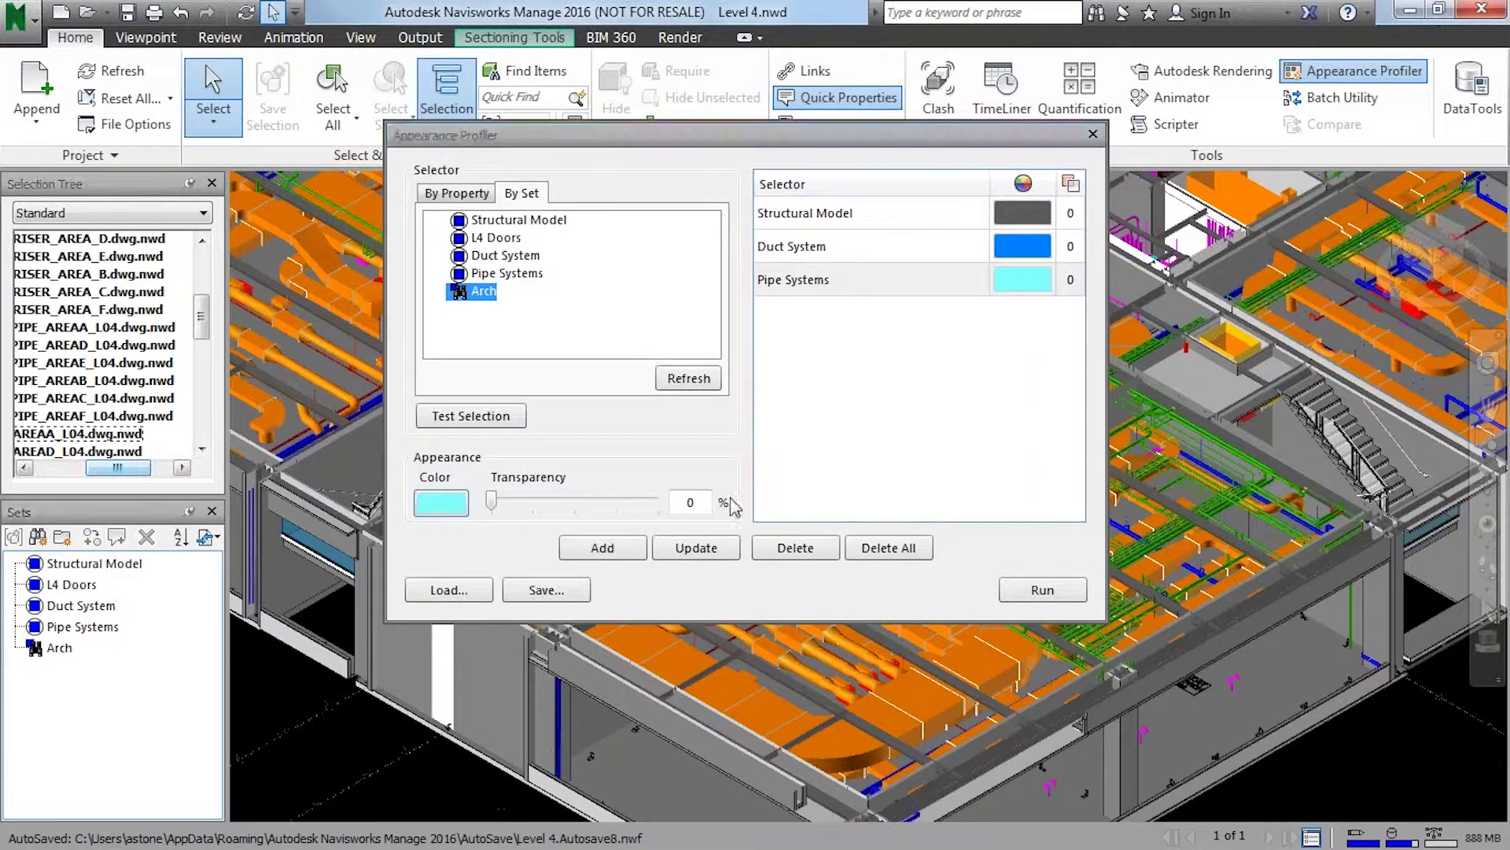
{"action": "left_click", "coordinate": [739, 351]}
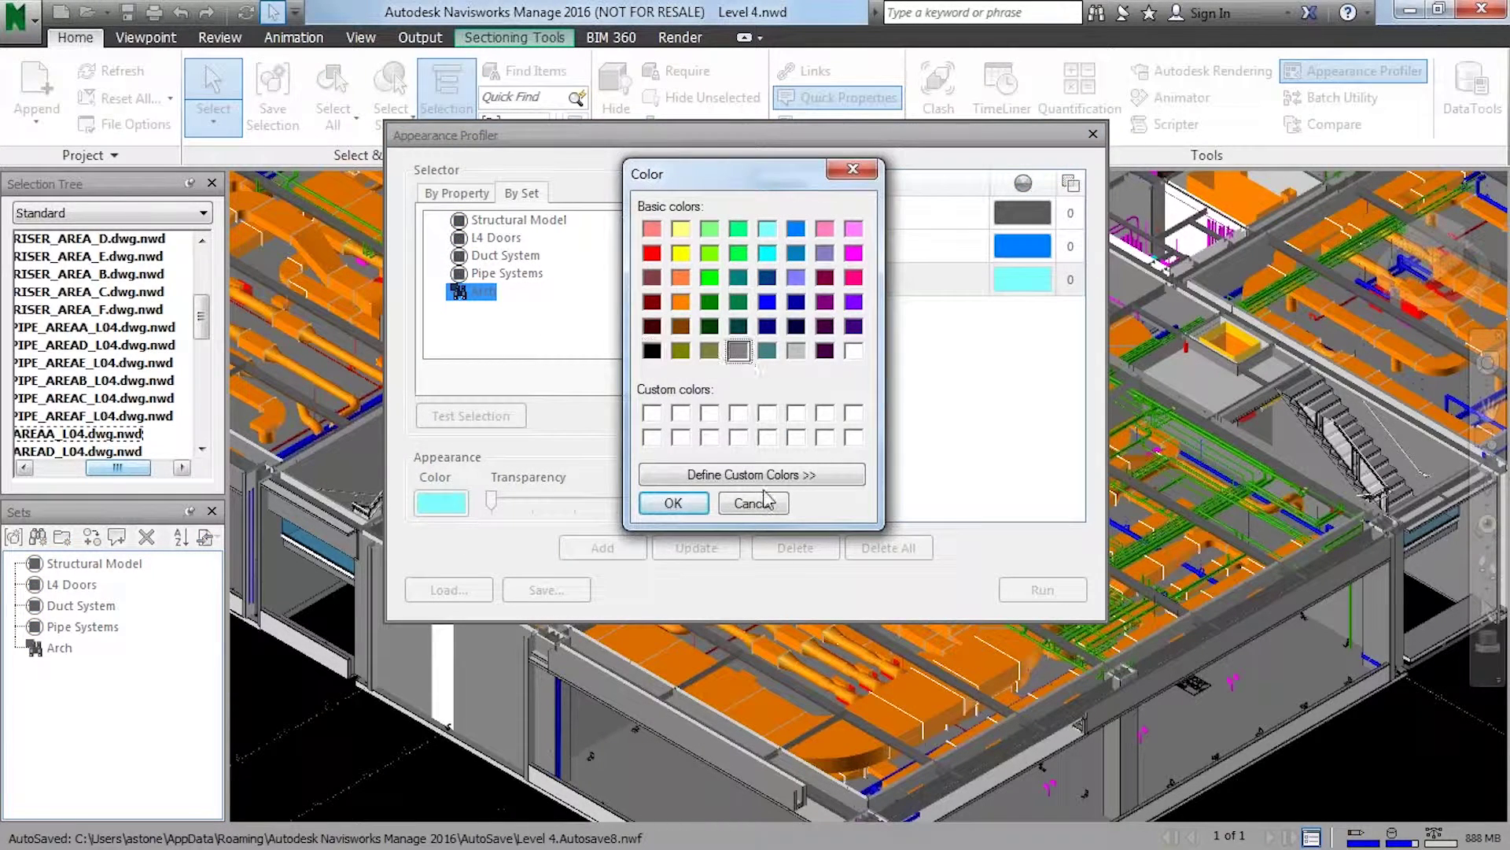
{"action": "left_click", "coordinate": [655, 506]}
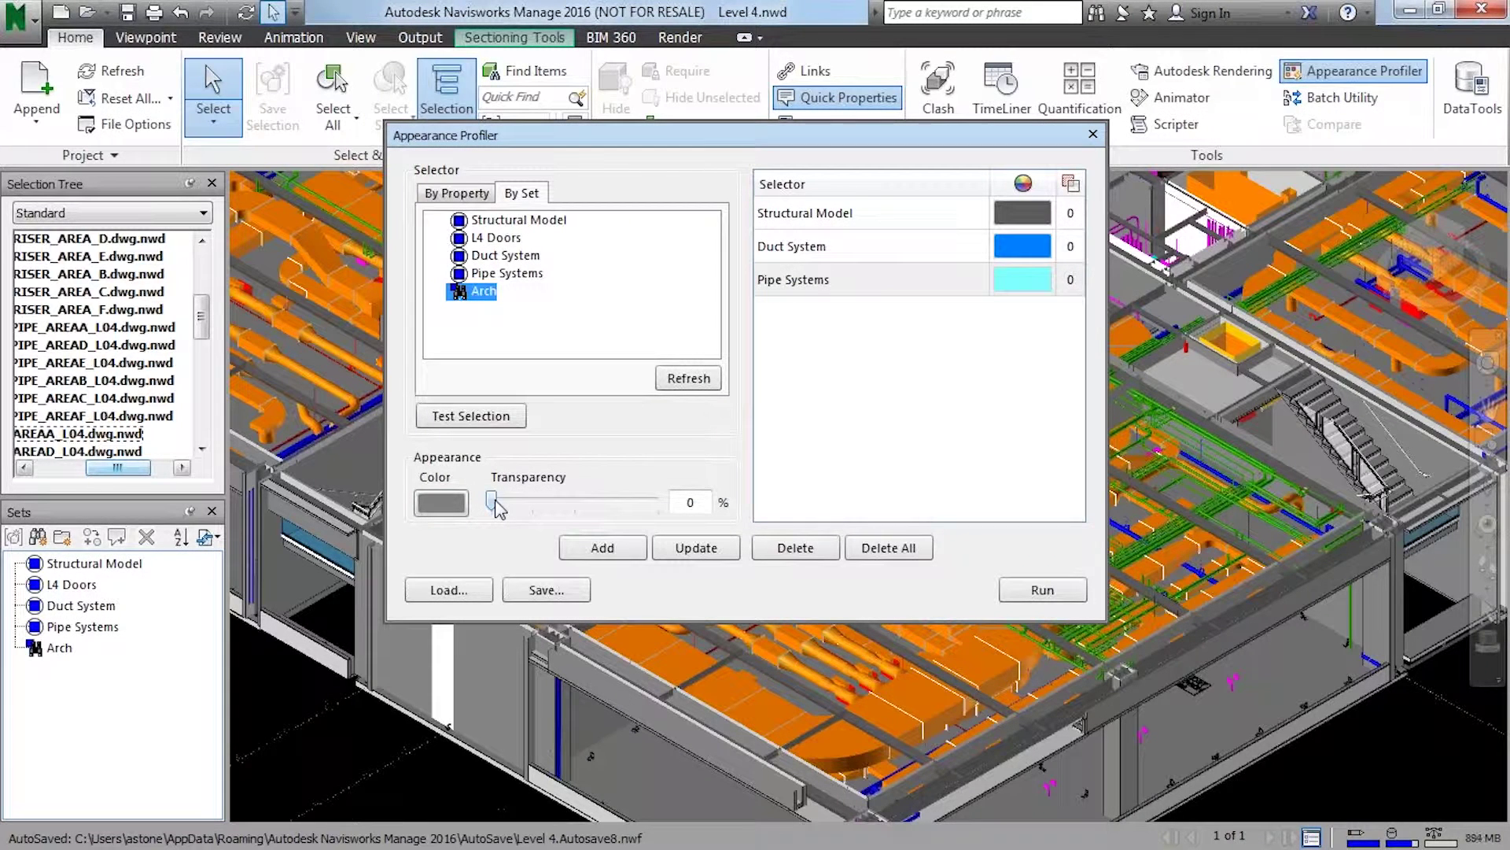
{"action": "left_click_drag", "start_coordinate": [494, 505], "coordinate": [605, 504]}
{"action": "left_click", "coordinate": [707, 505]}
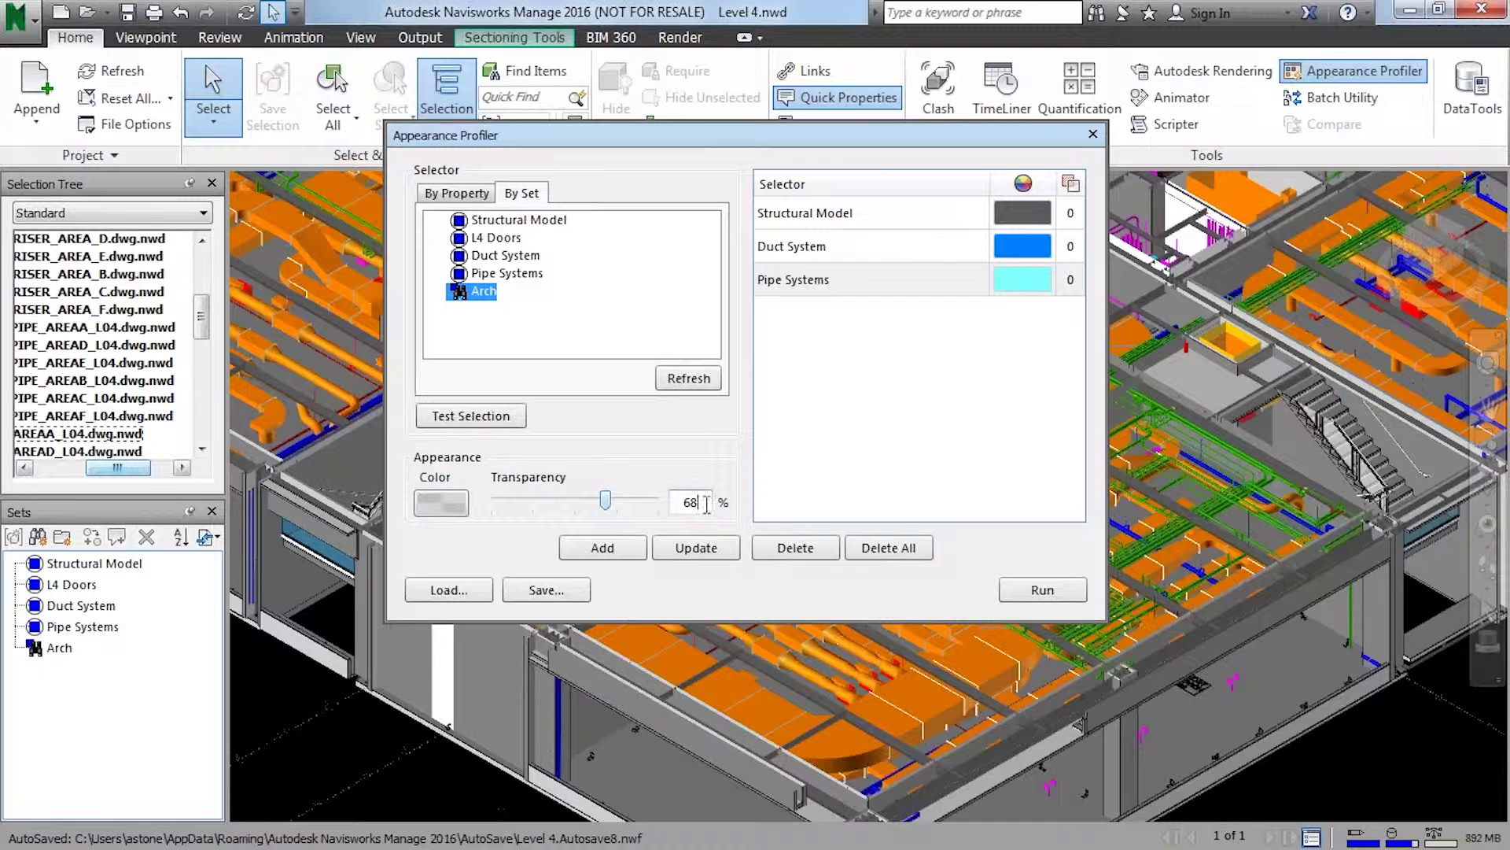
{"action": "key", "text": "BackSpace"}
{"action": "type", "text": "0"}
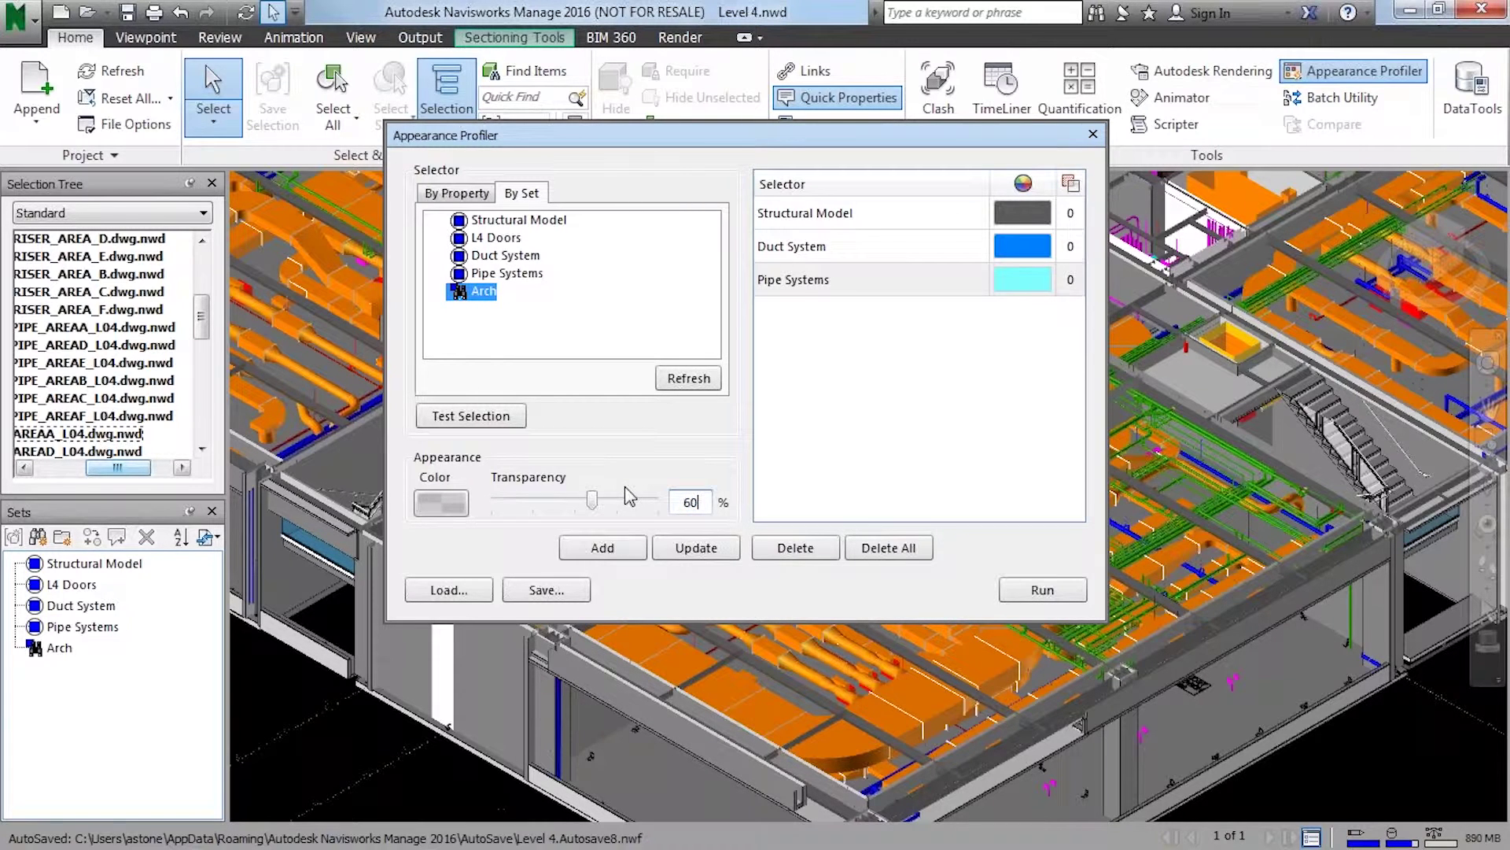
{"action": "left_click", "coordinate": [637, 553]}
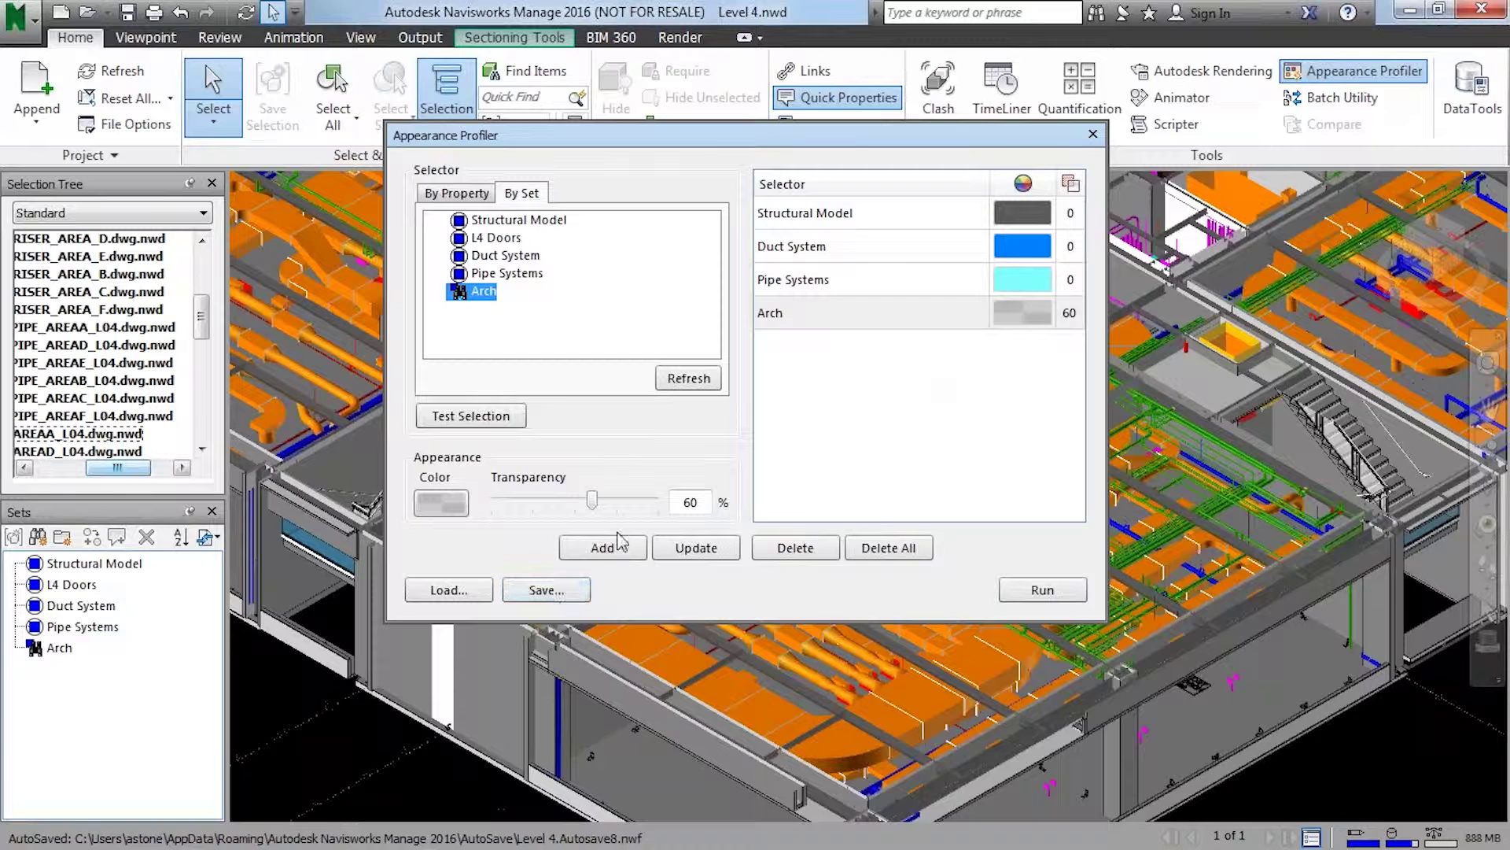
Run the appearance profile on the model and close the Appearance Profiler
{"action": "left_click", "coordinate": [1069, 594]}
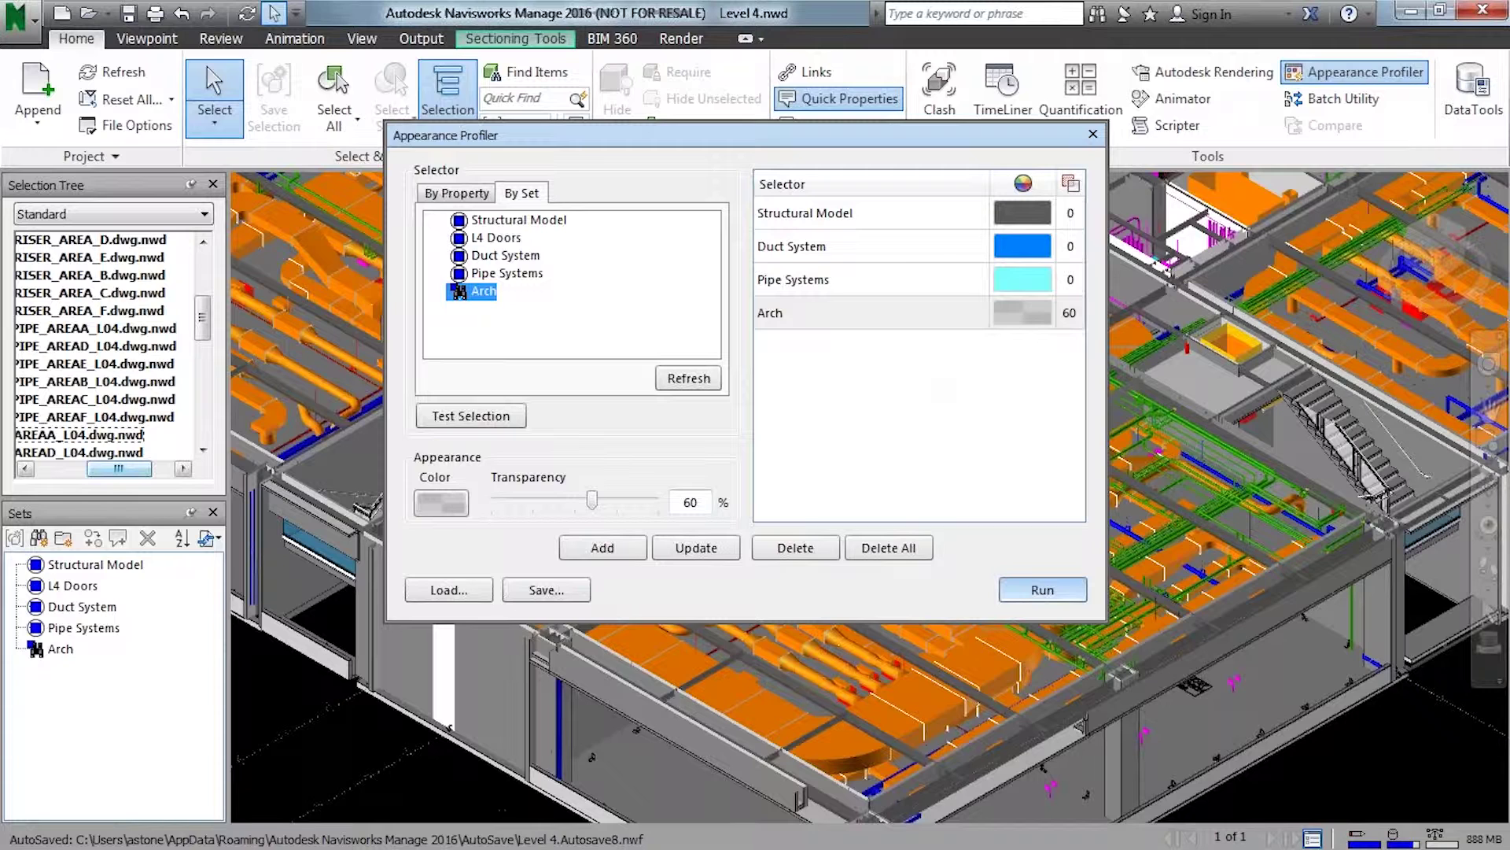
{"action": "left_click", "coordinate": [1048, 584]}
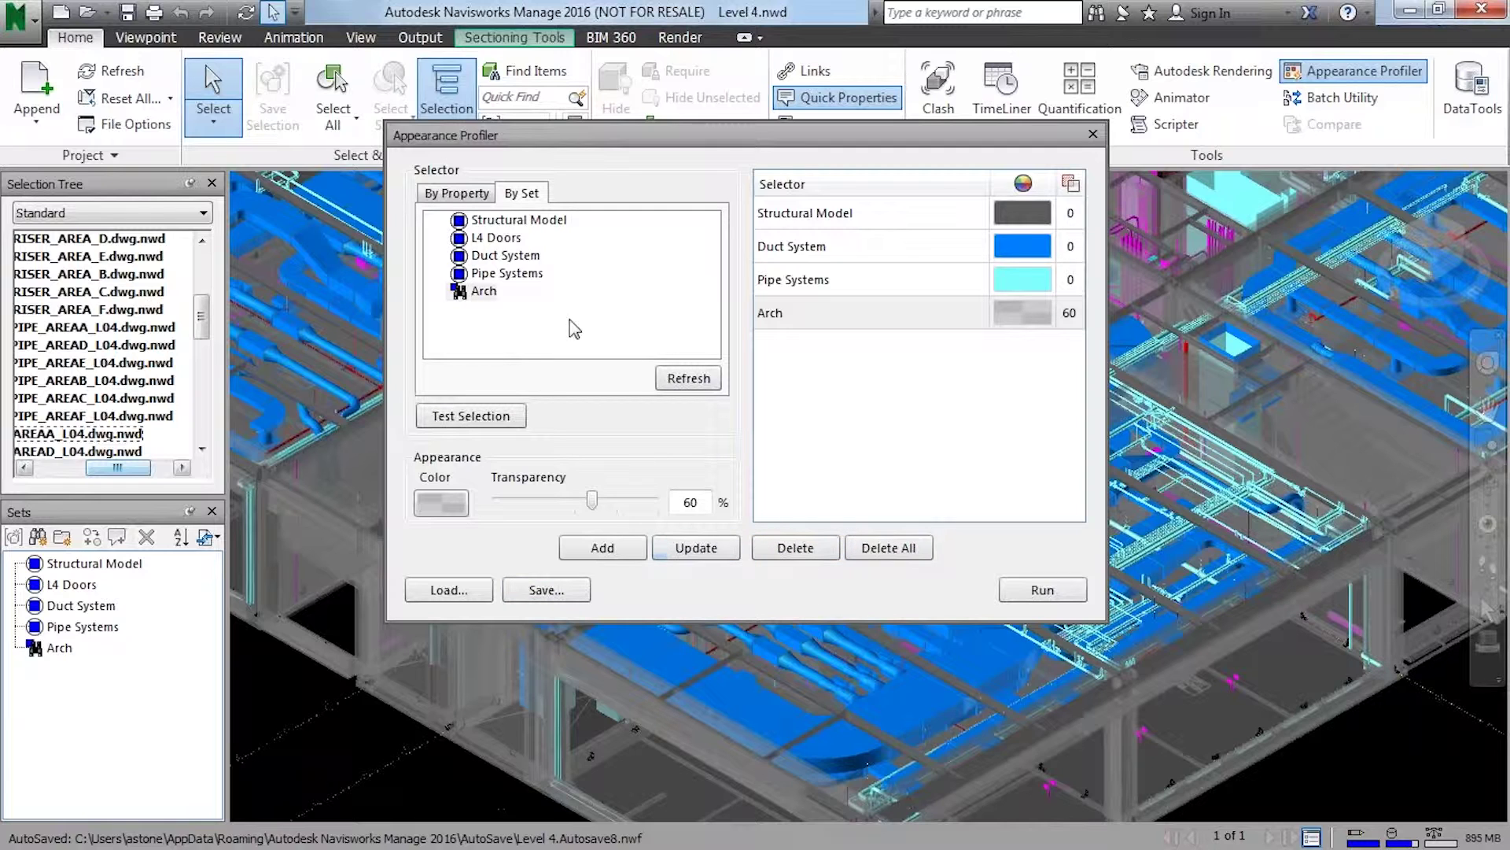
{"action": "left_click", "coordinate": [1093, 135]}
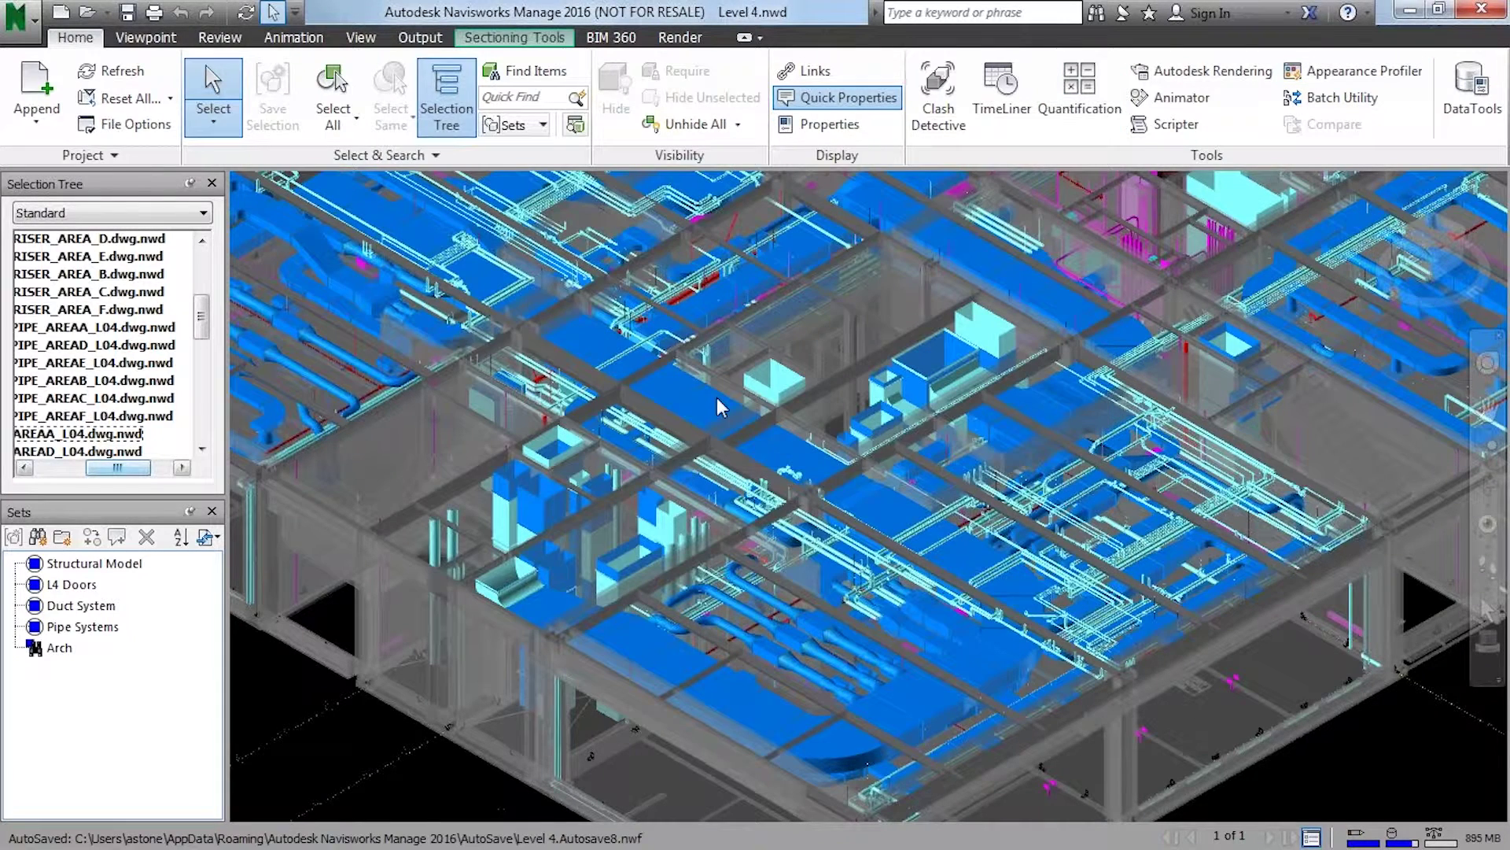